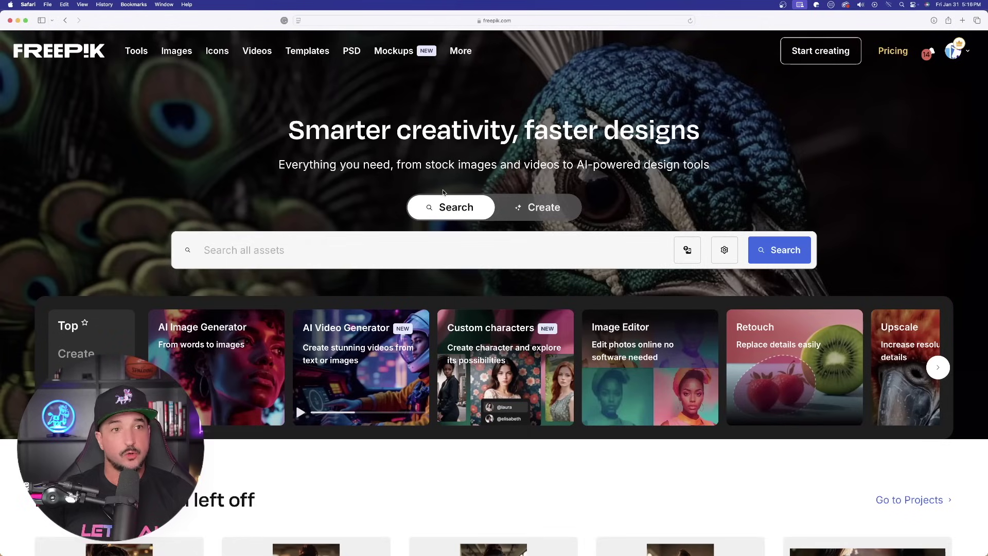
Open the AI image generator and show its models: Mystic, Google Imagen 3, Flux
mouse_move(172, 55)
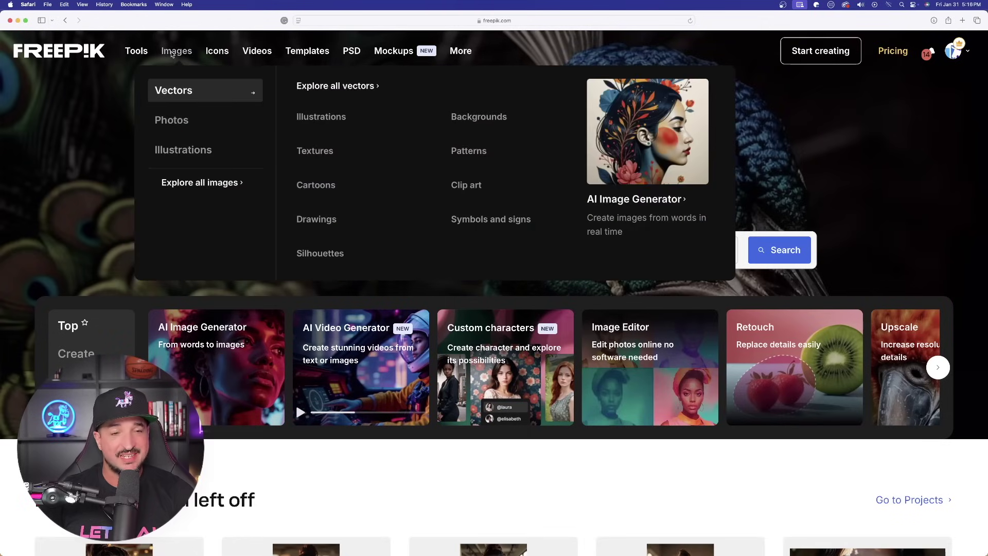
mouse_move(137, 52)
left_click(289, 111)
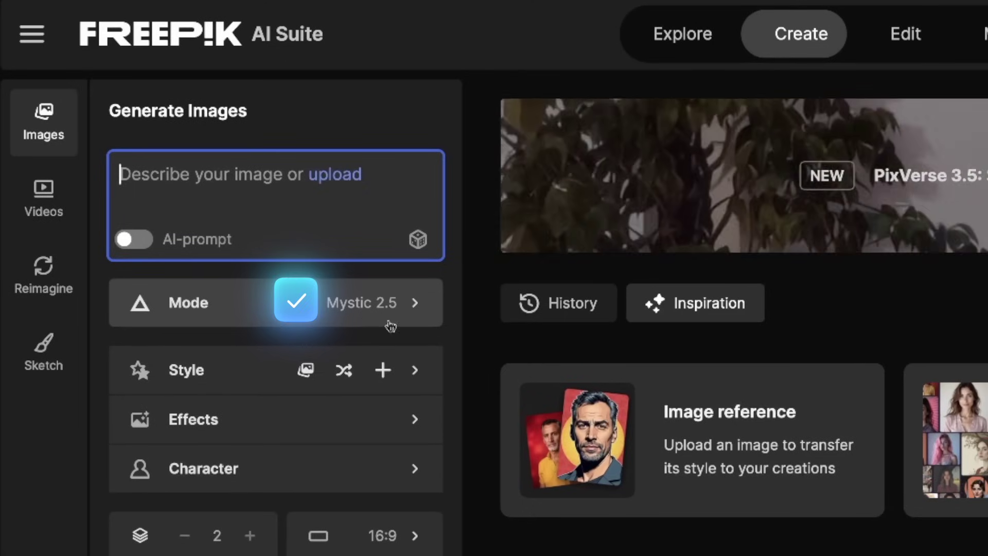
left_click(336, 315)
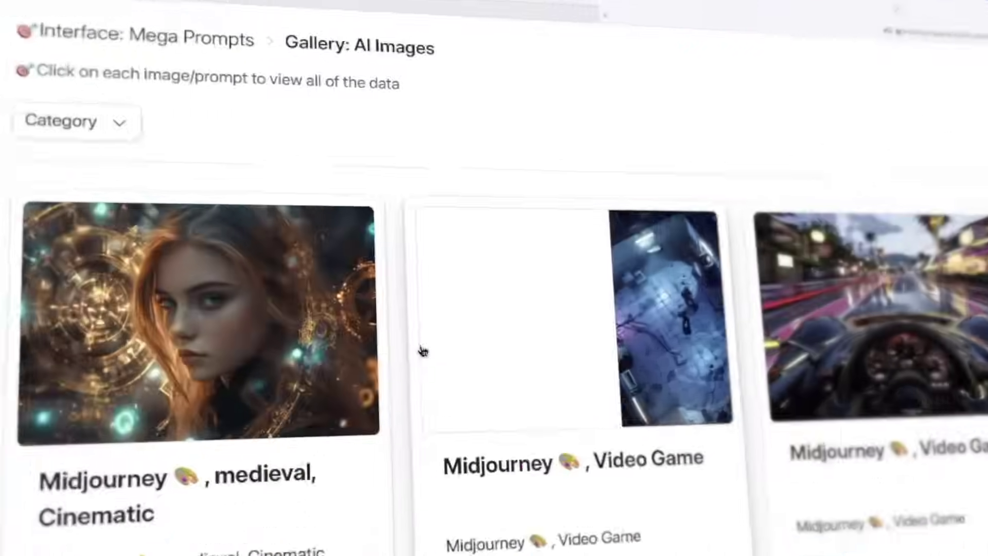
Open the Freepik Gallery prompt collection and preview the Mario video game record's image
scroll(708, 214, "down", 10)
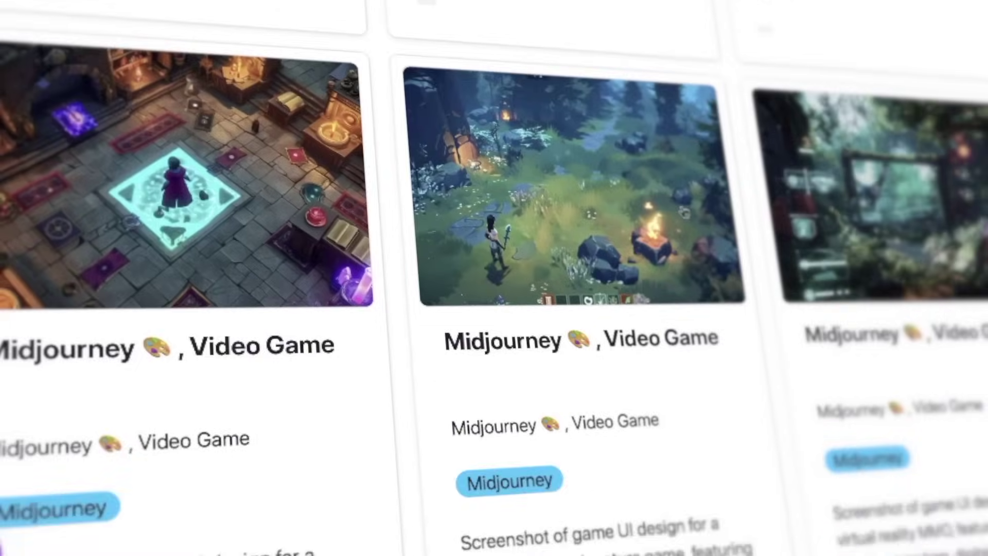
scroll(741, 232, "down", 10)
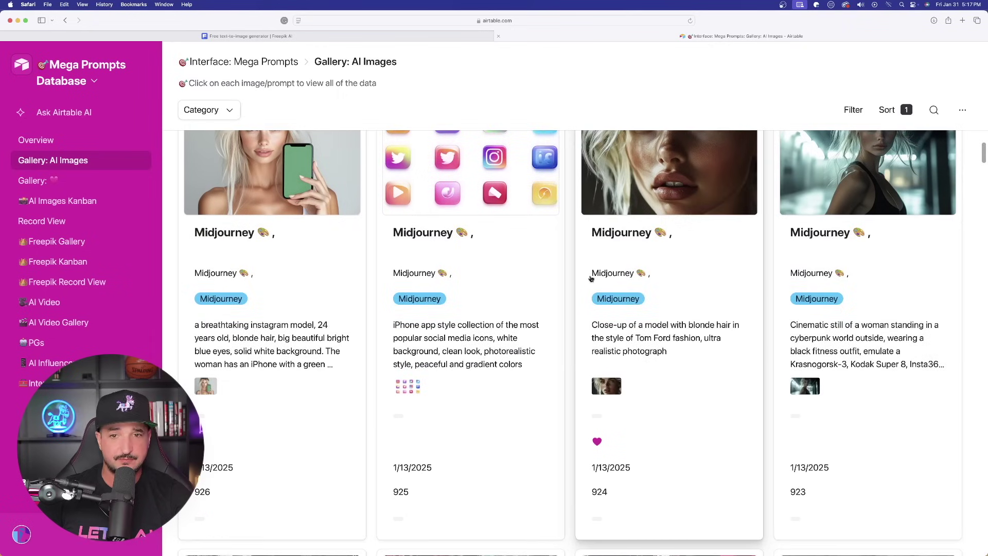
left_click(78, 240)
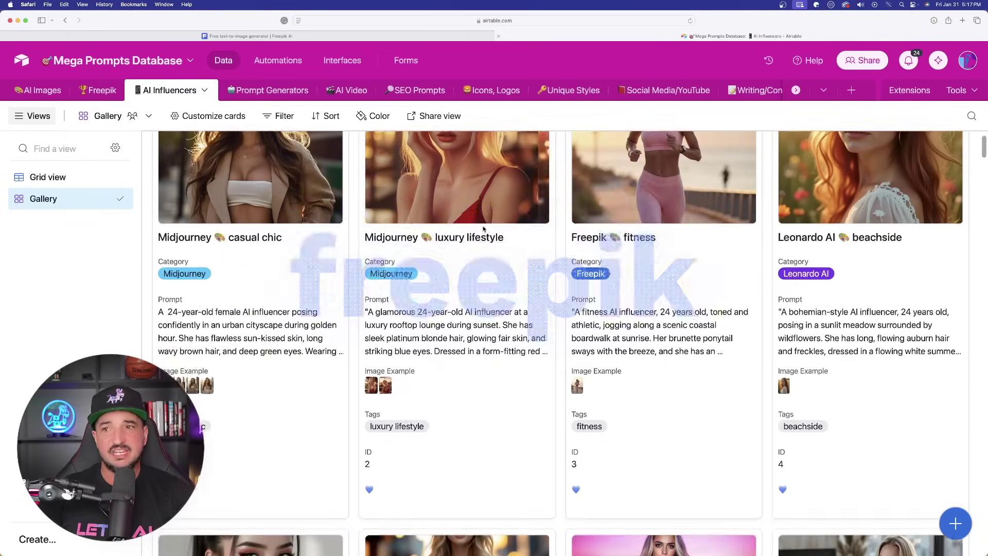
scroll(438, 248, "down", 6)
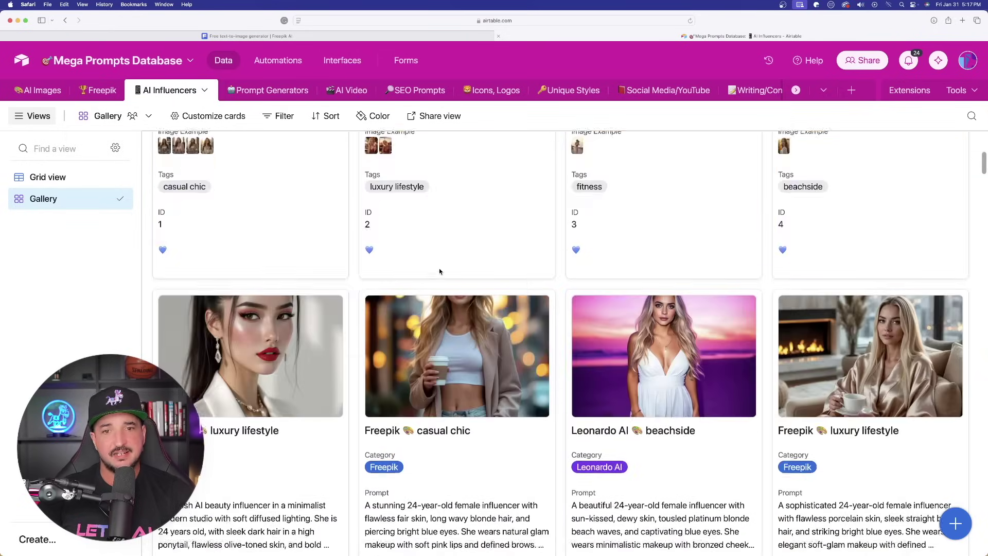
scroll(437, 248, "down", 15)
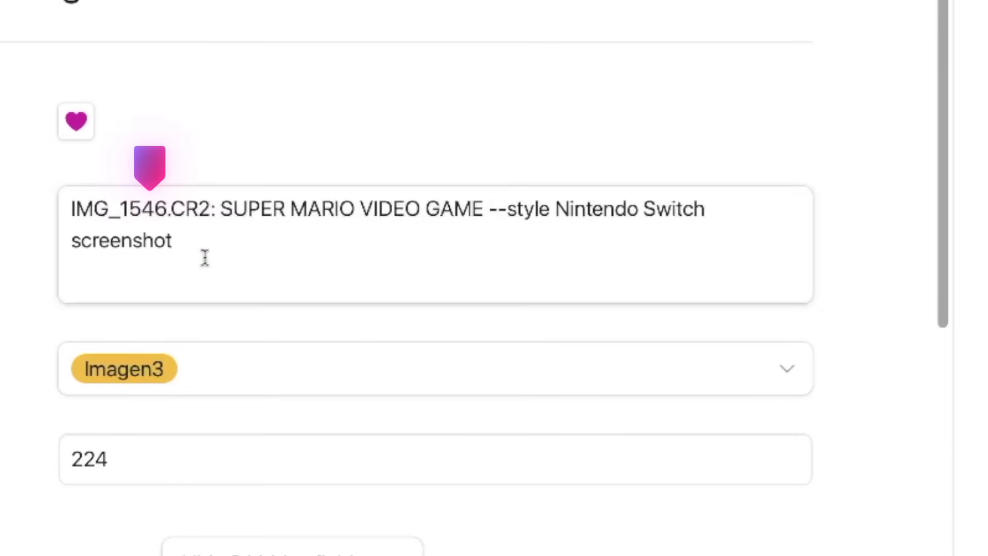
left_click_drag(205, 257, 71, 189)
left_click(168, 113)
scroll(13, 405, "down", 8)
left_click(410, 480)
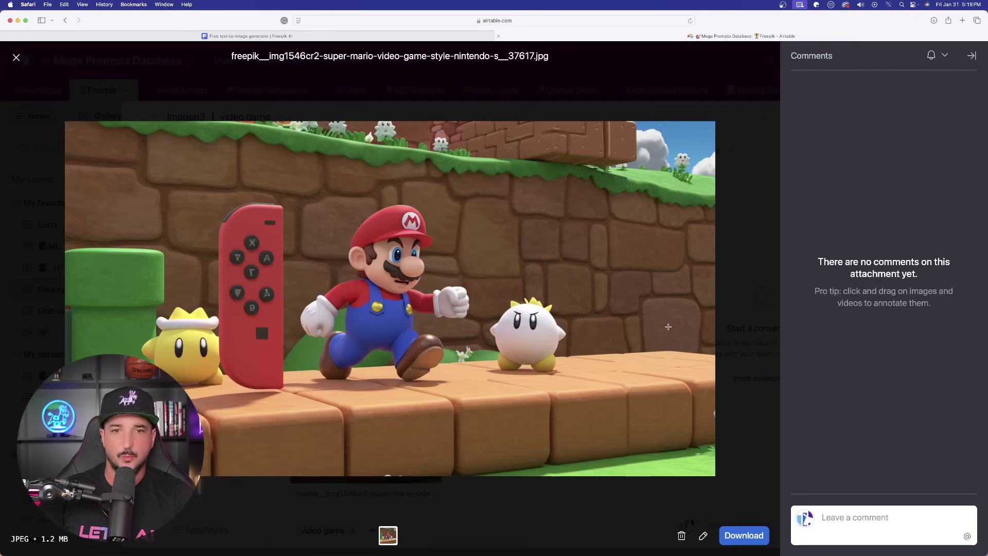
left_click(17, 58)
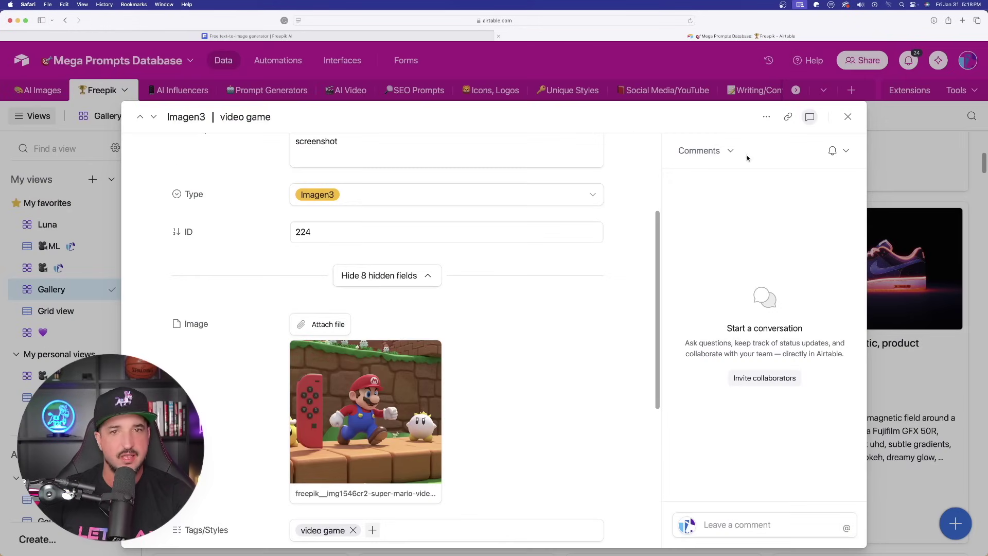
left_click(847, 117)
Open the Sonic video game record (ID 223) and preview its images at full size
left_click(664, 267)
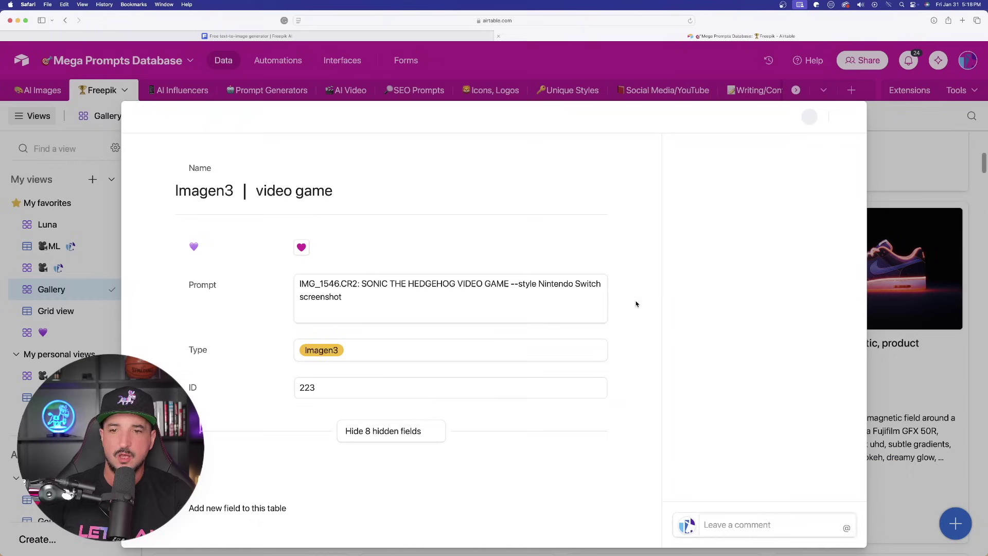
scroll(417, 309, "down", 5)
left_click(363, 399)
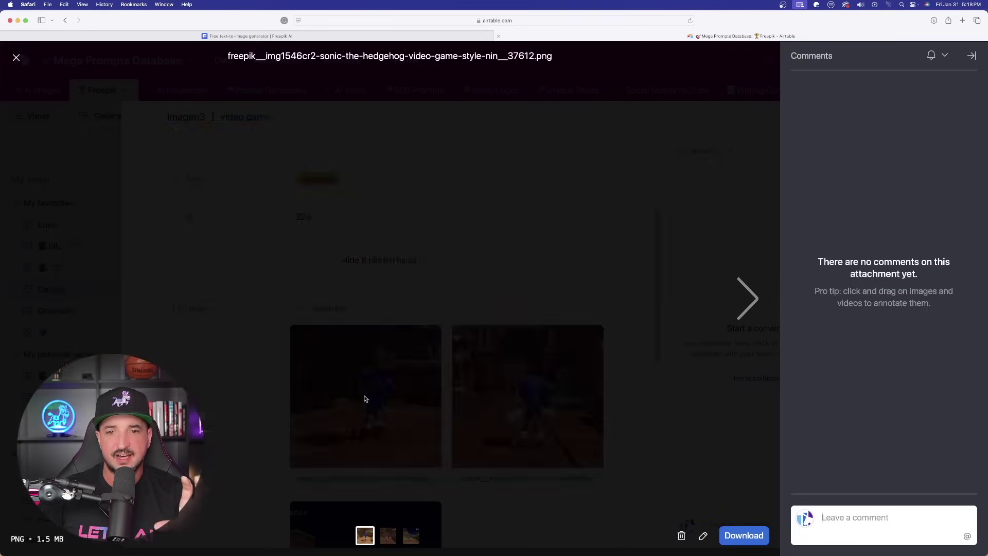
left_click(744, 284)
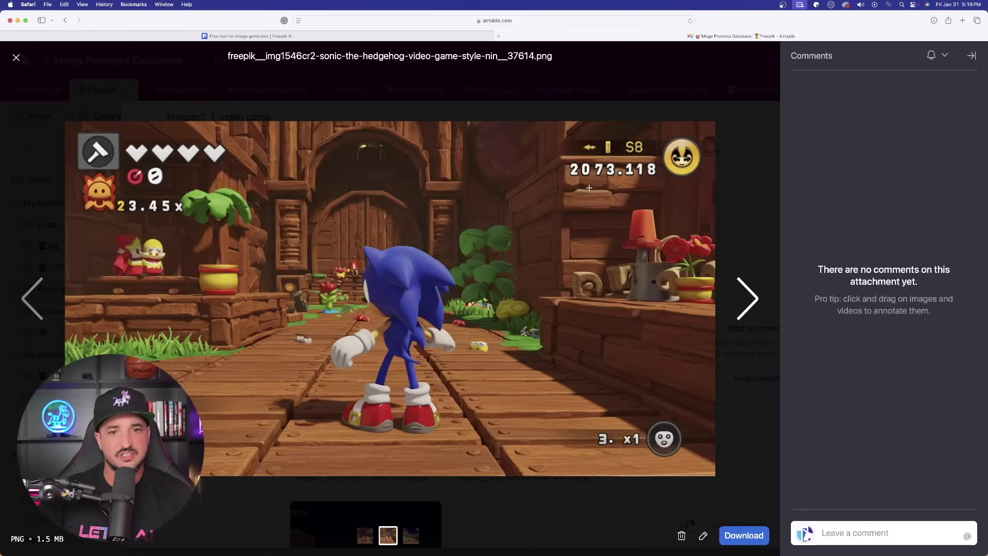
left_click(15, 58)
Copy the Sonic record's prompt text and return to Freepik AI Suite
scroll(242, 268, "up", 2)
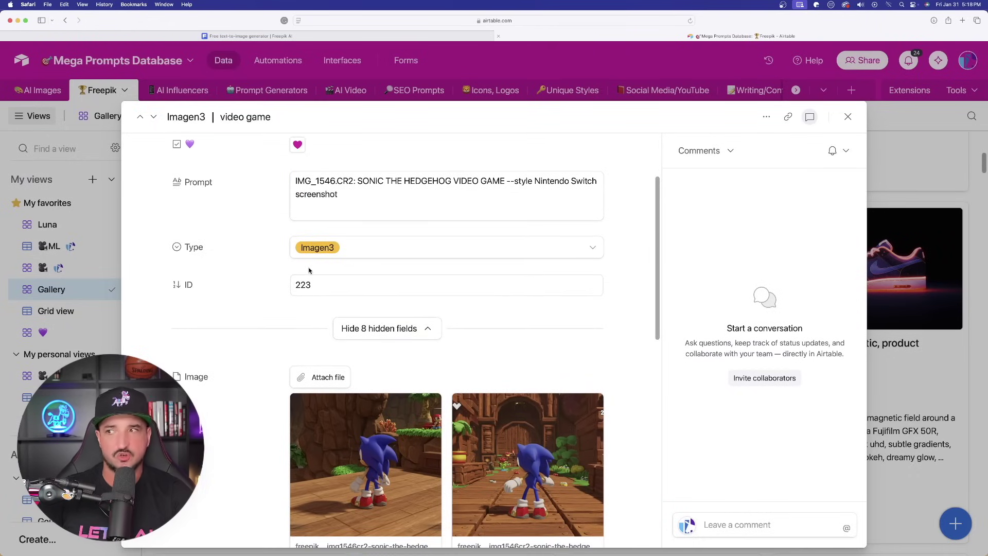
scroll(369, 248, "up", 3)
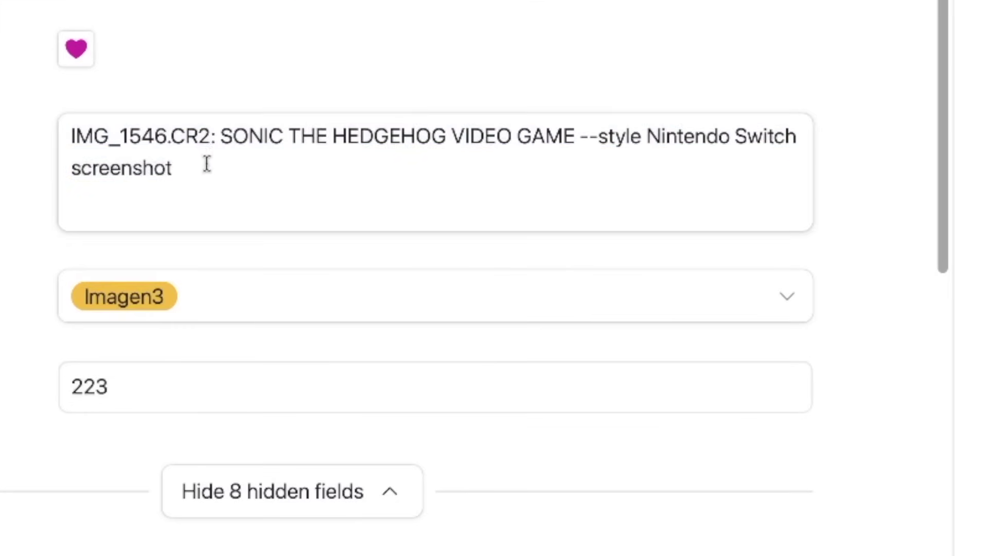
left_click_drag(350, 264, 292, 247)
key("super+c")
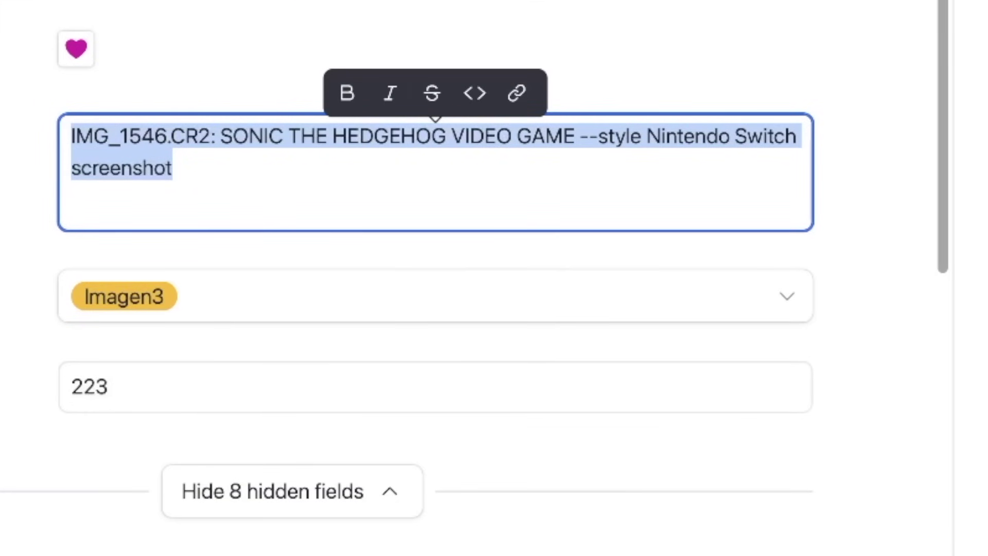
key("Escape")
left_click(247, 36)
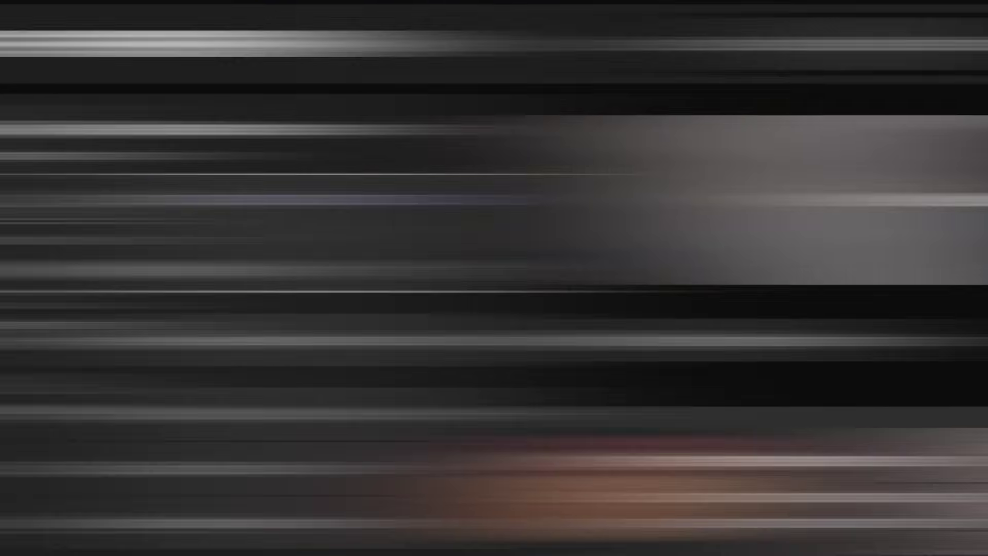
Paste the Sonic prompt and generate Google Imagen 3 images from it
left_click(122, 146)
key("super+v")
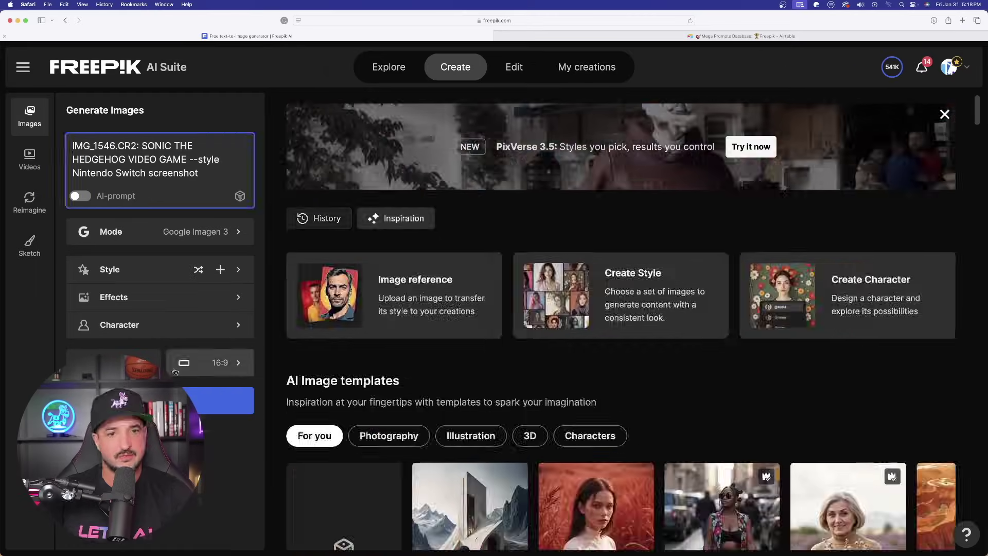
key("Return")
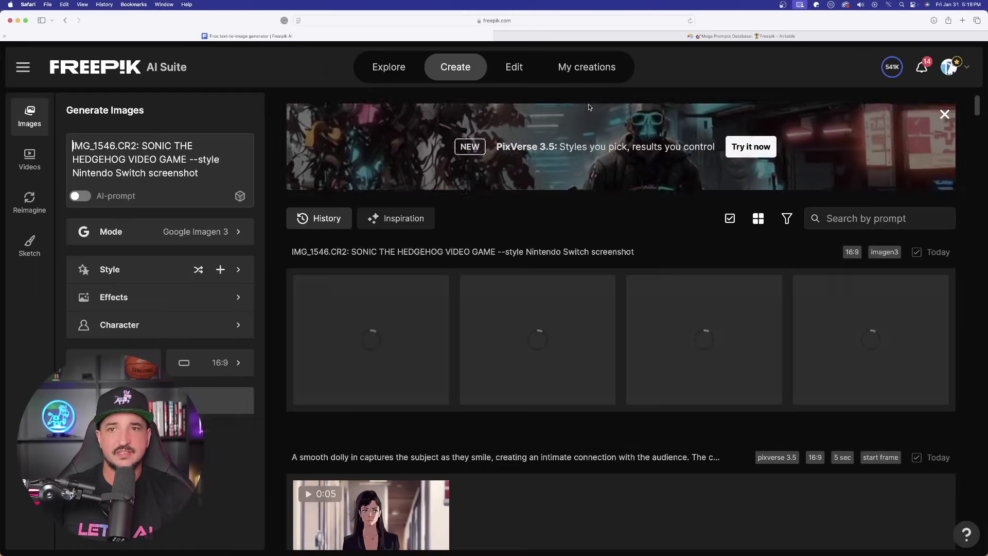
Review the generated Sonic images, then replace the prompt with the woman's face close-up prompt
left_click(733, 36)
scroll(466, 259, "up", 15)
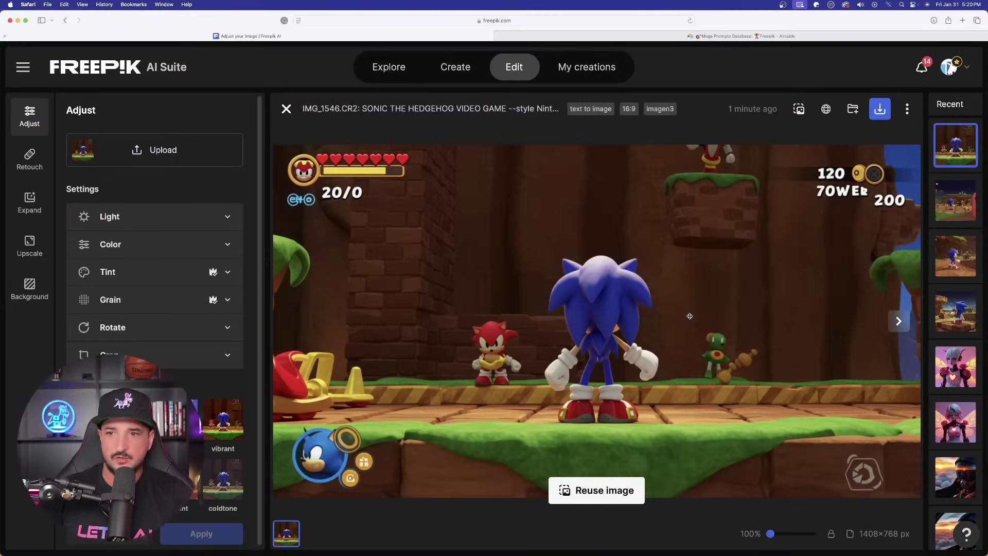
left_click(898, 322)
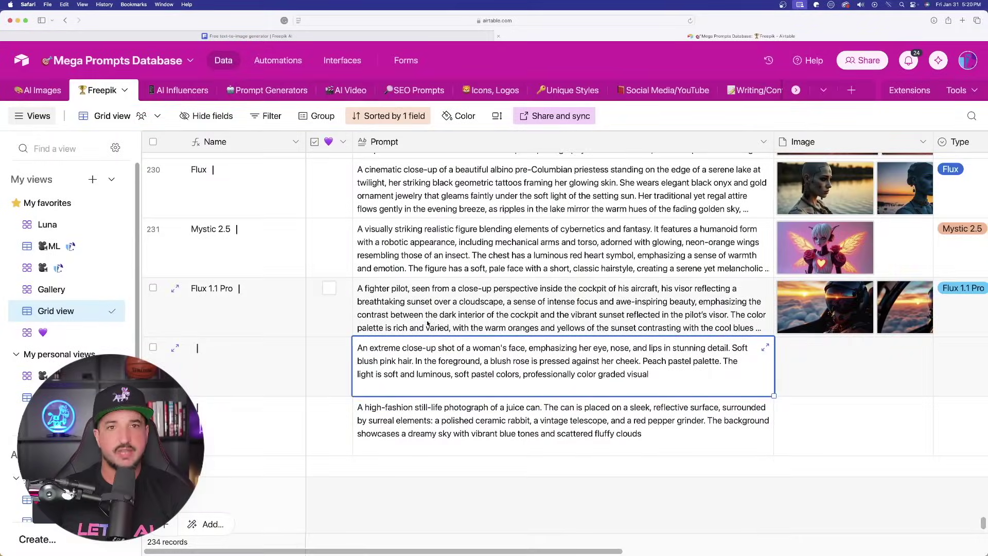
left_click(322, 37)
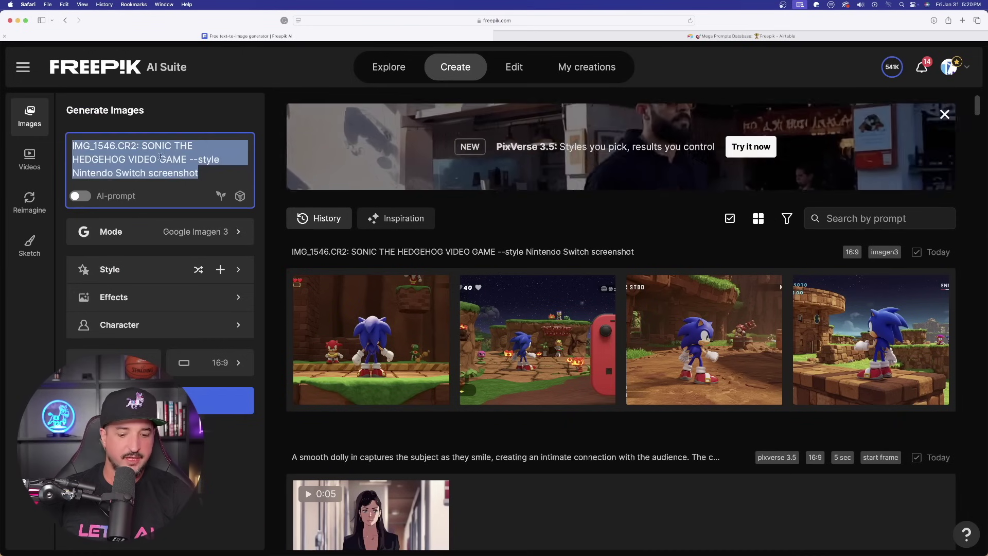
type("An extreme close-up shot of a woman's face, emphasizing her eye, nose, and lips in stunning detail. Soft blush pink hair. In the foreground, a blush rose is pressed against her cheek. Peach pastel palette. The light is soft and luminous, soft pastel colors, professionally color graded visual")
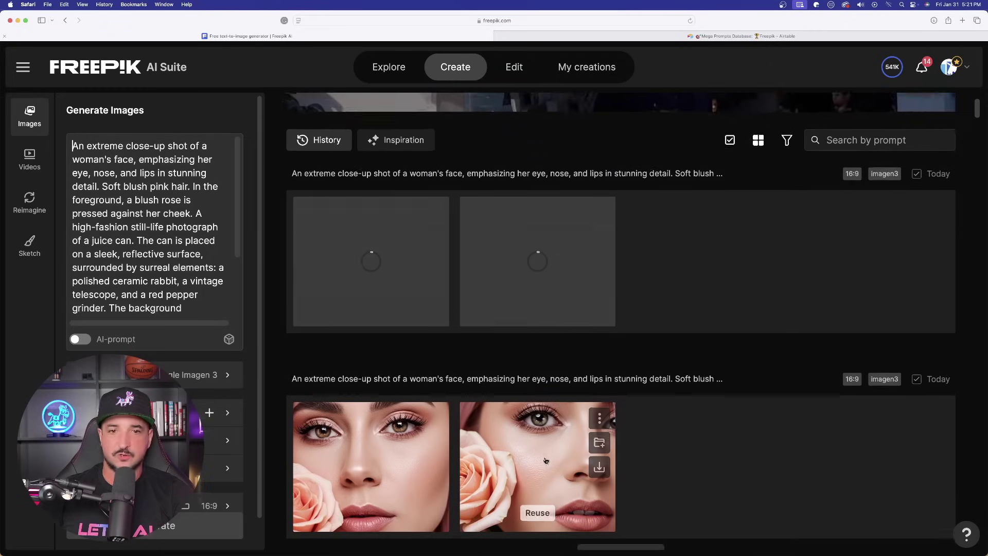
scroll(545, 460, "down", 4)
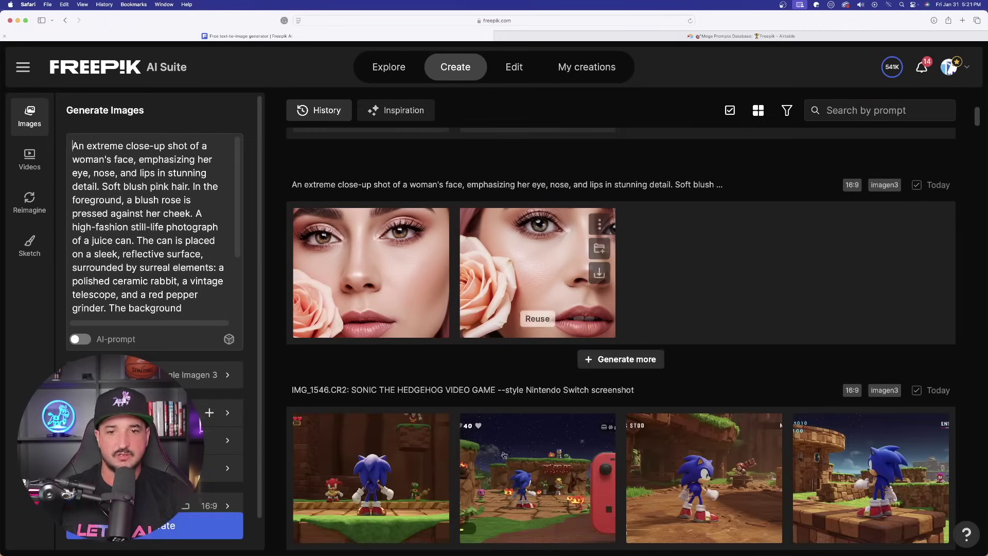
left_click(383, 290)
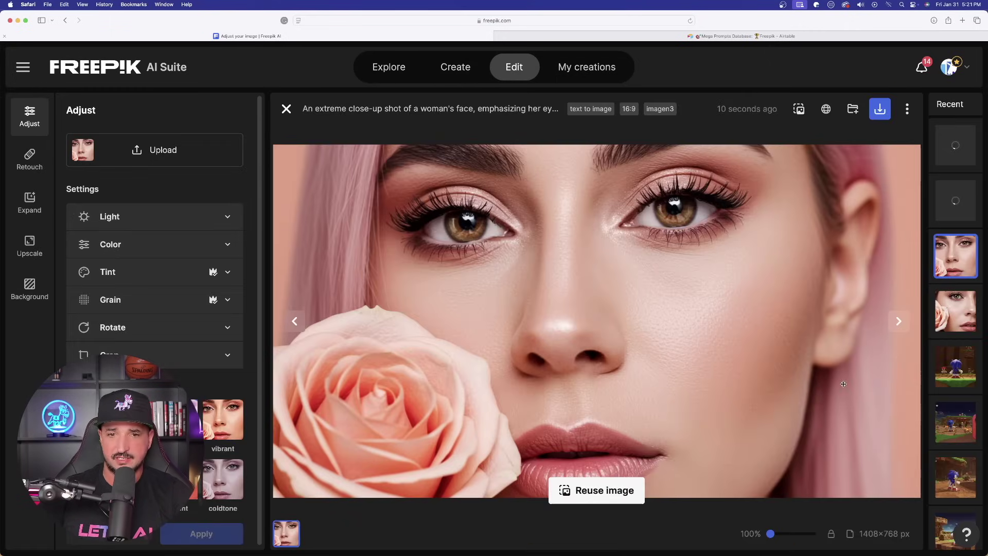
left_click(896, 322)
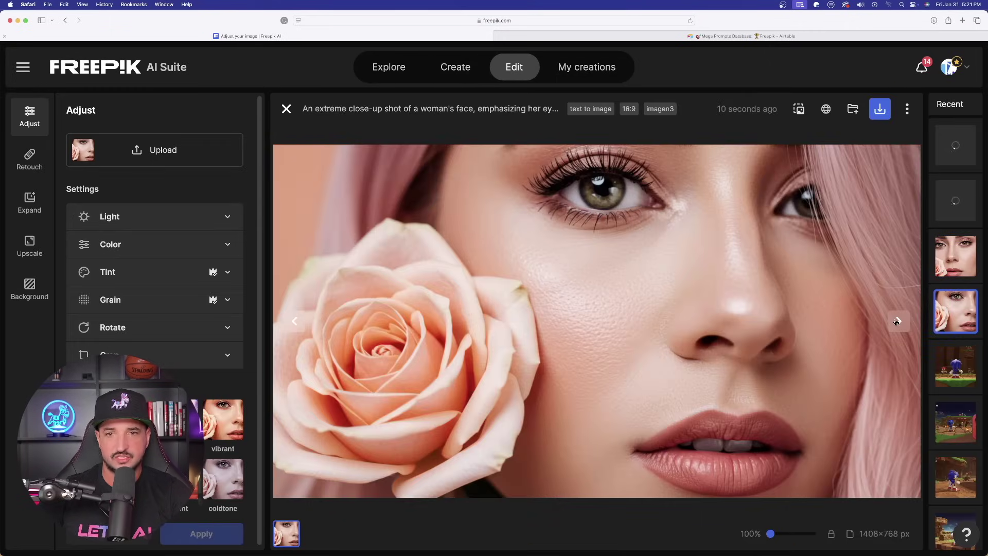
left_click(297, 321)
left_click(723, 266)
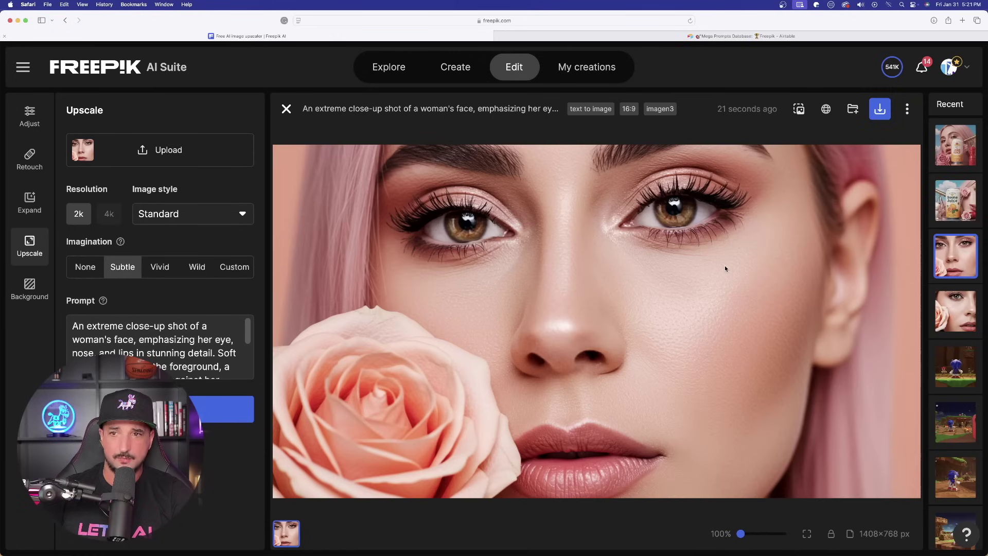
left_click(907, 109)
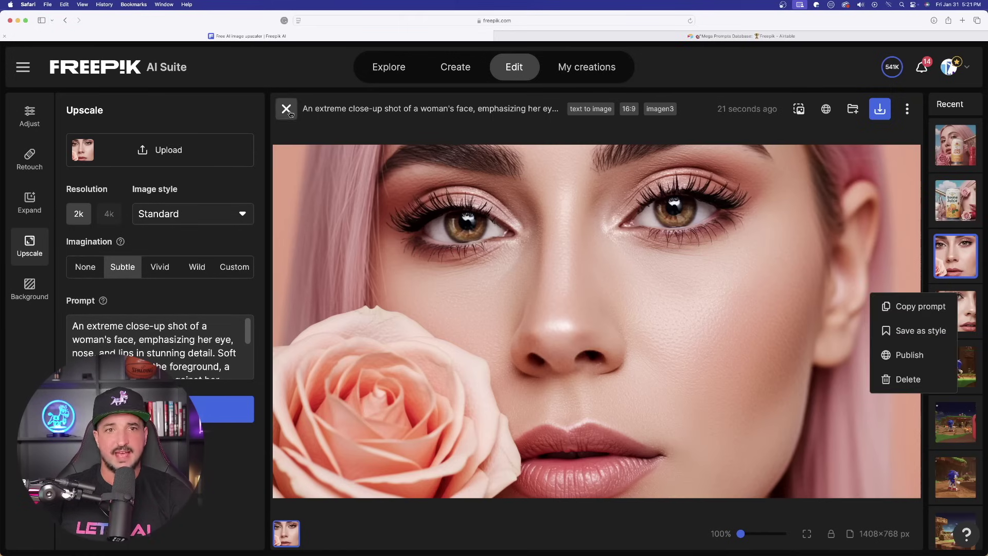
left_click(287, 109)
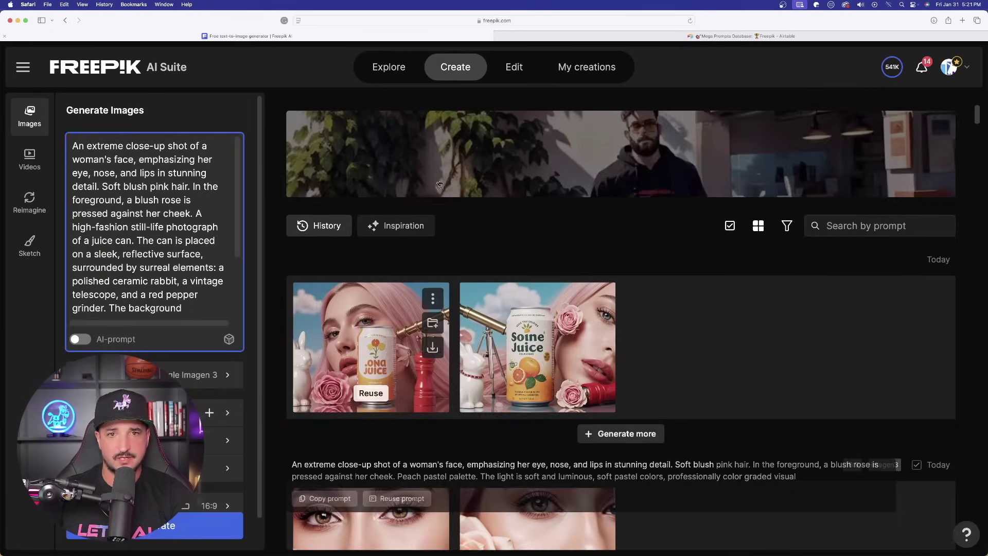
left_click(378, 327)
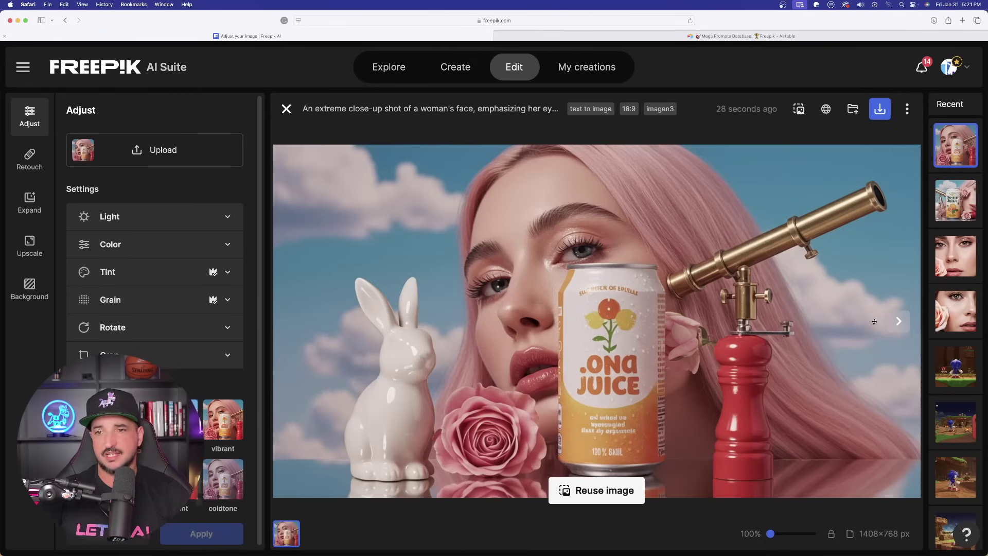
left_click(895, 322)
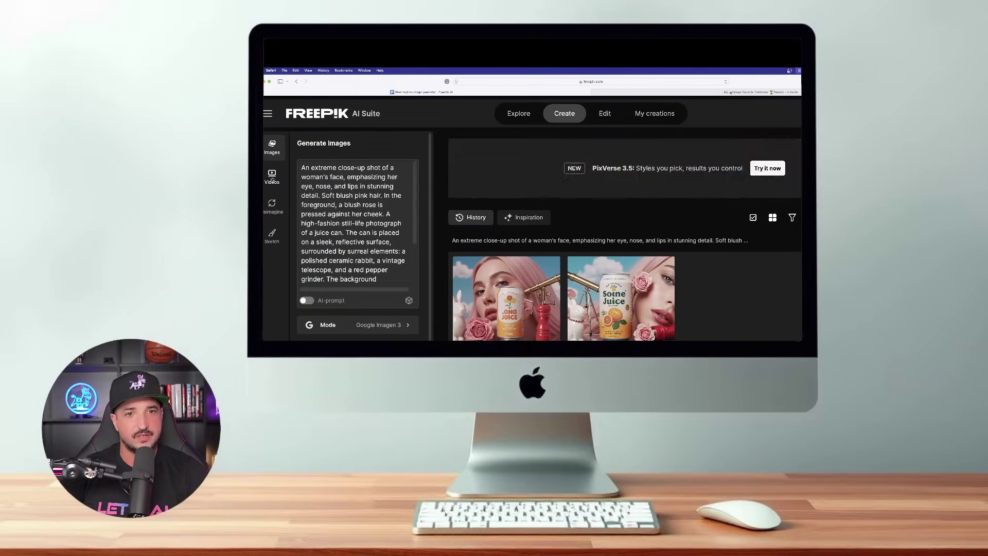
Switch to video generation and scroll through the full list of video models
left_click(271, 177)
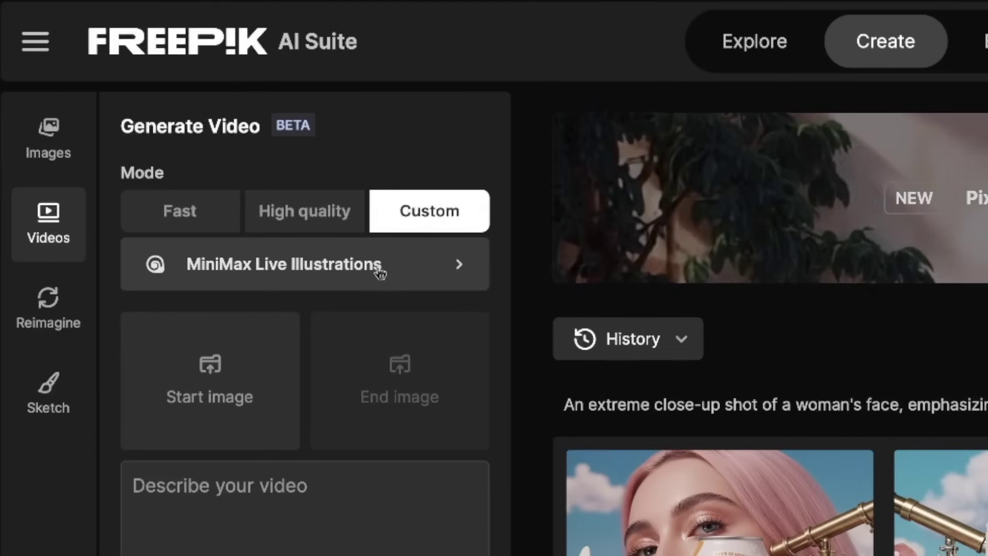
left_click(373, 266)
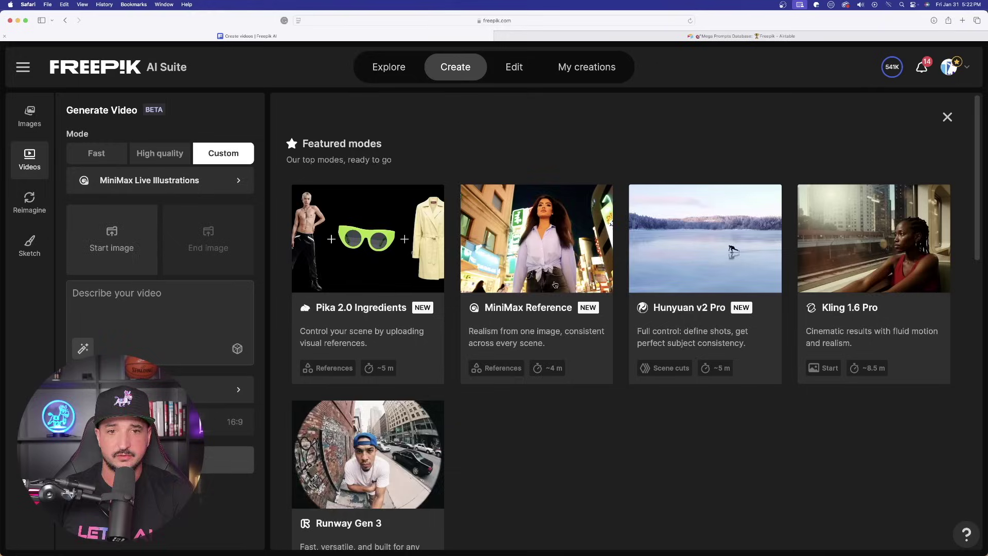
scroll(554, 284, "down", 10)
scroll(522, 308, "up", 2)
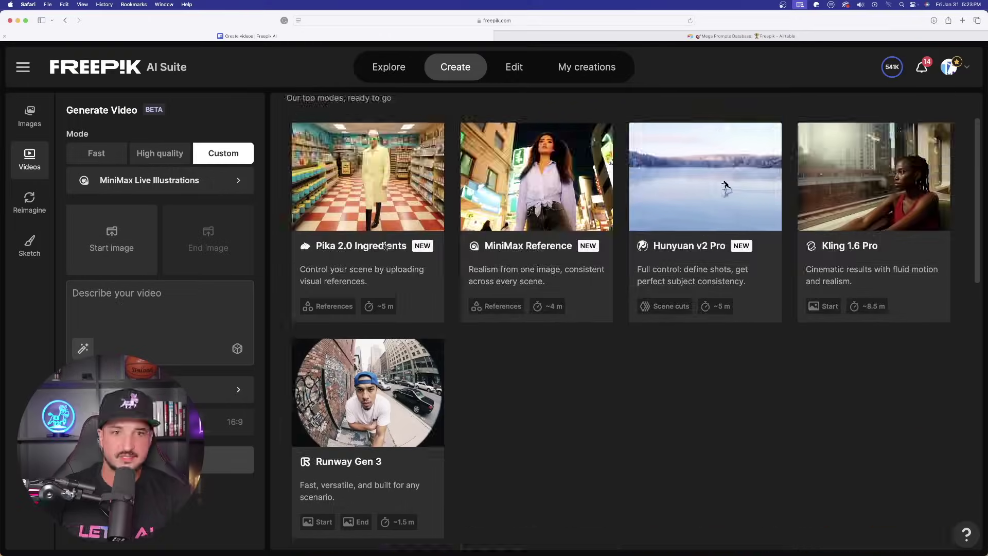
Scroll through the video settings and reopen the video model list
scroll(718, 408, "down", 7)
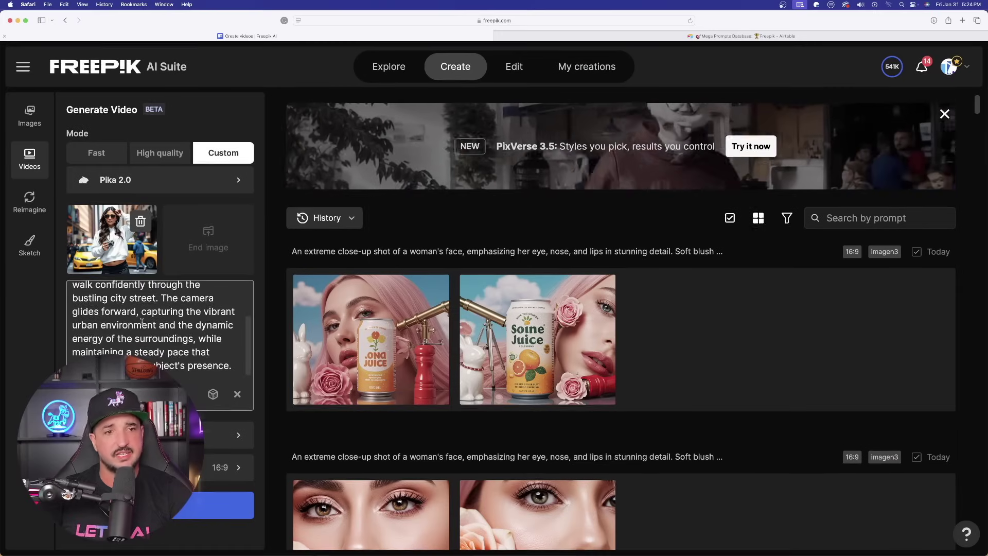
scroll(159, 335, "up", 3)
scroll(273, 351, "down", 5)
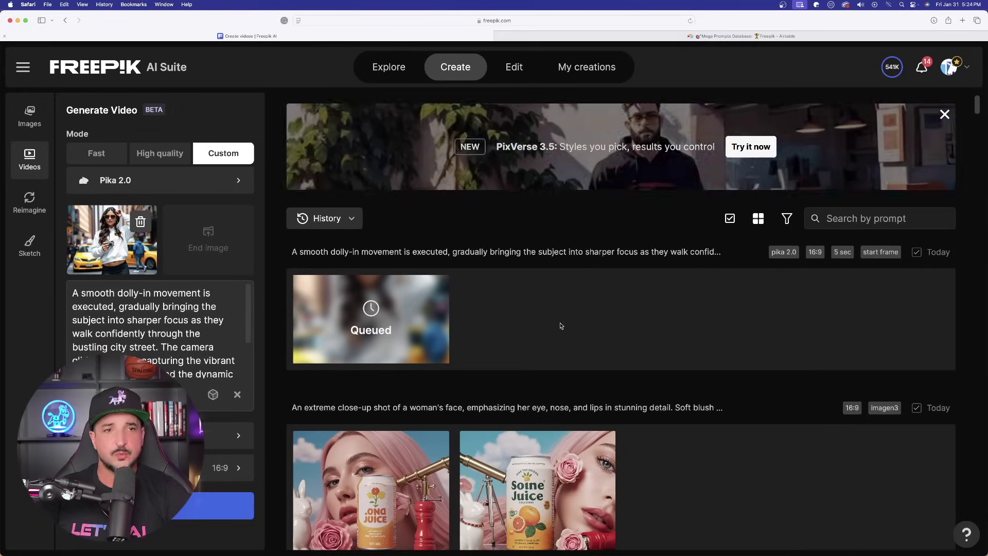
left_click(112, 181)
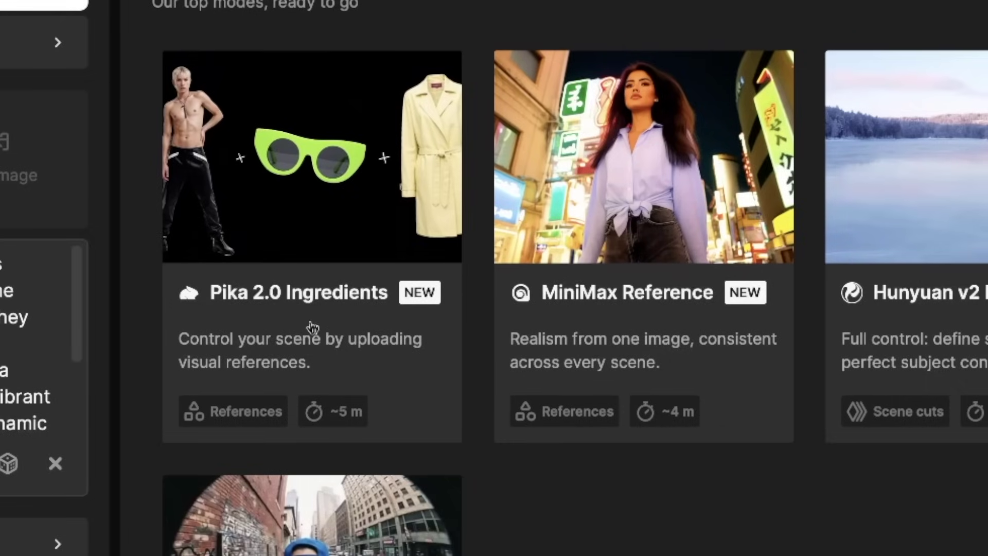
Switch to Pika 2.0 Ingredients, empty the prompt box, and open My creations
left_click(322, 322)
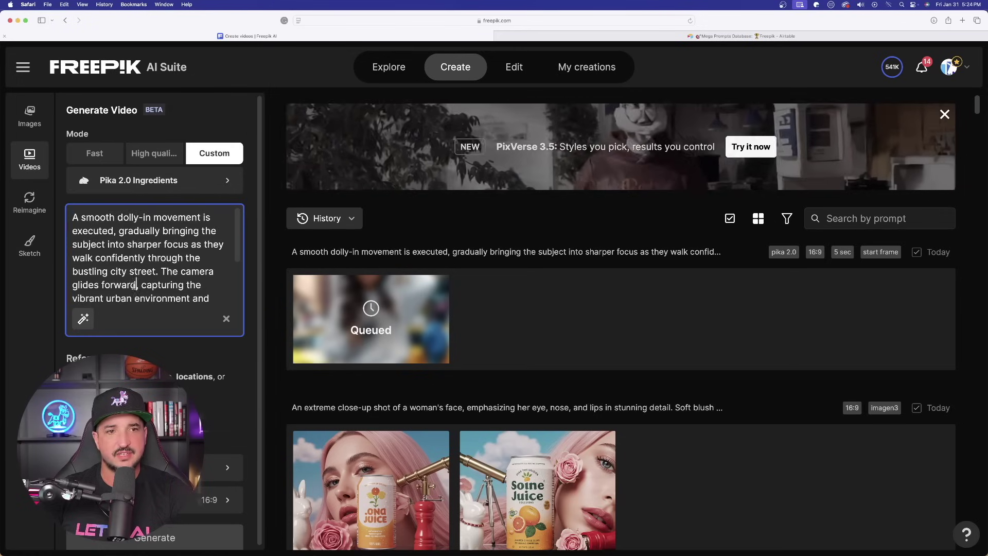
key("super+a")
key("BackSpace")
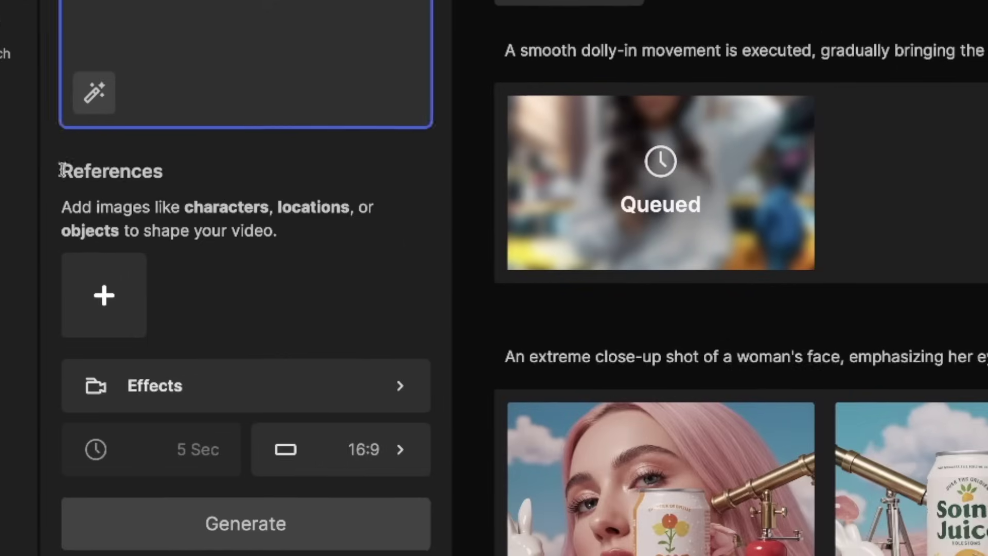
left_click(141, 330)
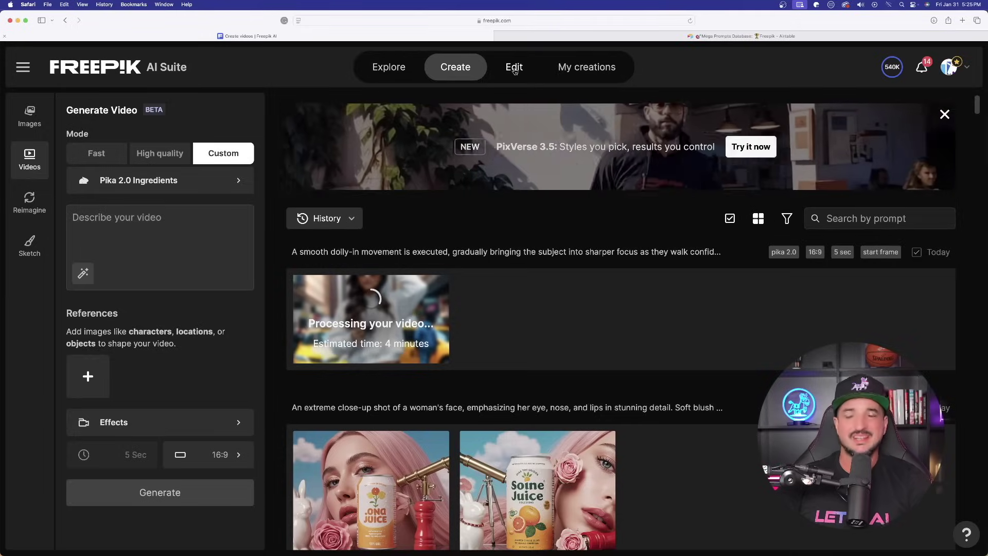
left_click(586, 67)
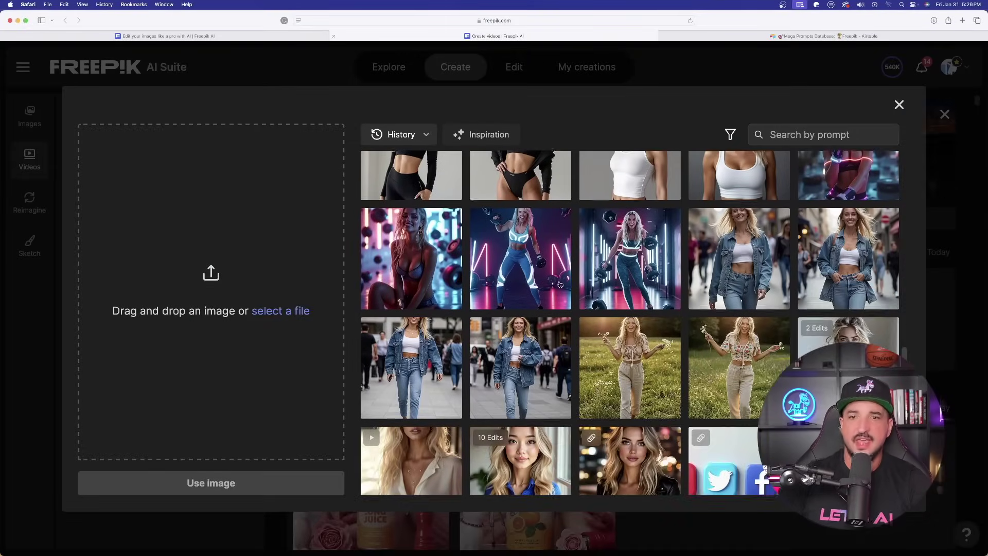
Add the blonde woman portrait and the orange desert sunset image as reference images
scroll(563, 271, "down", 10)
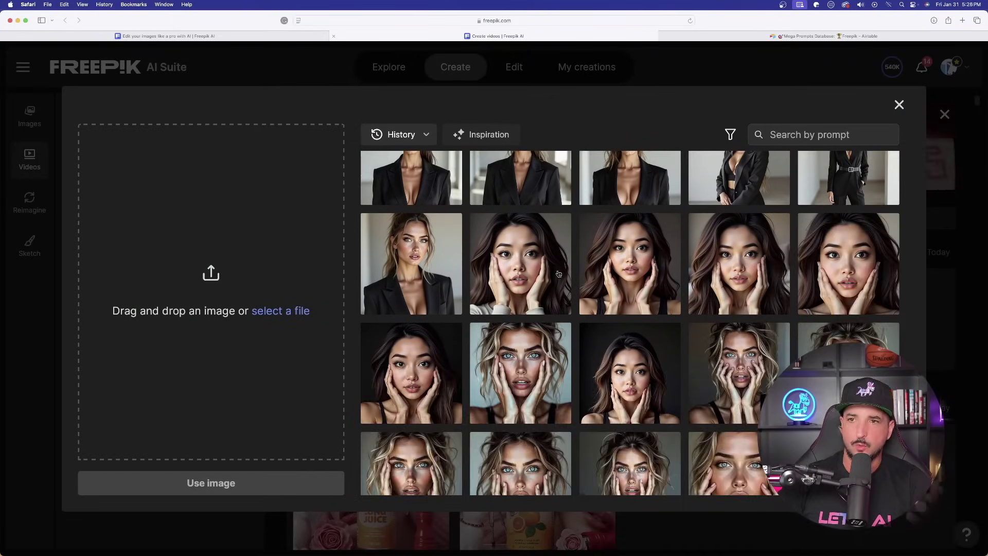
scroll(565, 296, "down", 15)
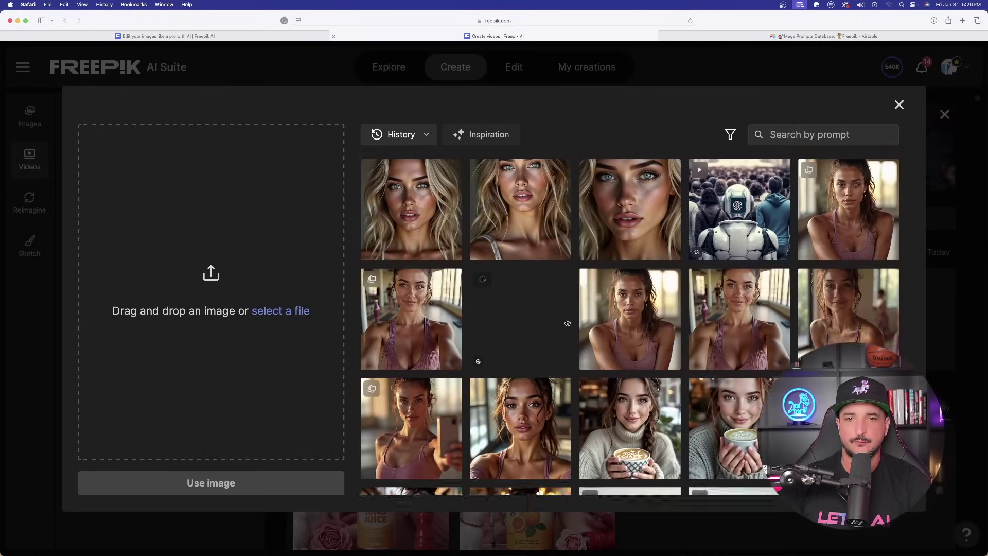
scroll(572, 321, "down", 15)
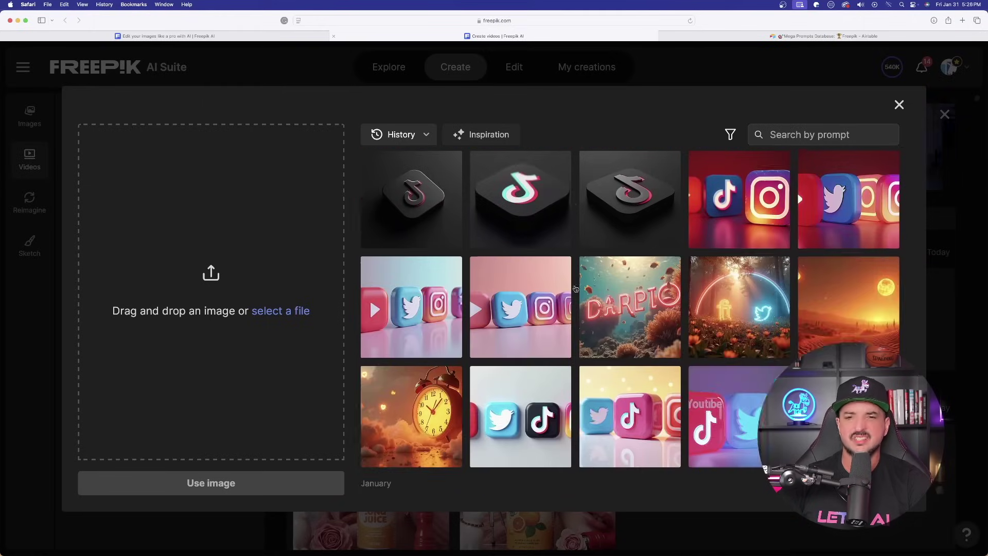
scroll(565, 329, "down", 15)
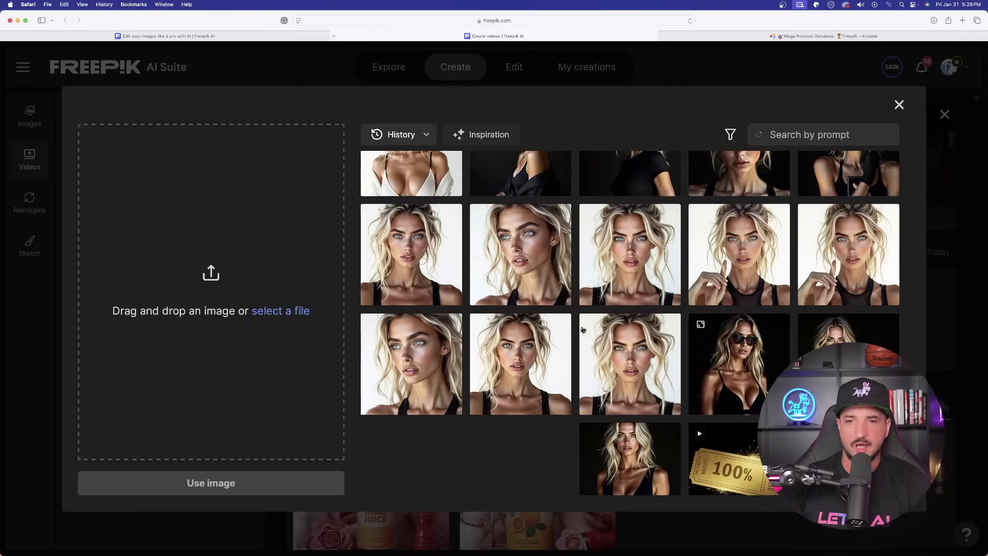
left_click(479, 338)
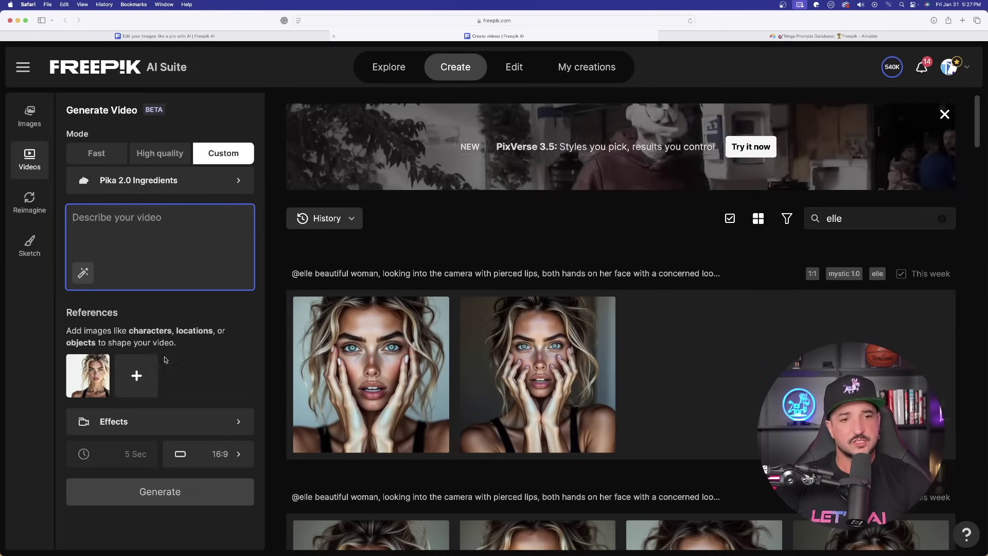
left_click(135, 377)
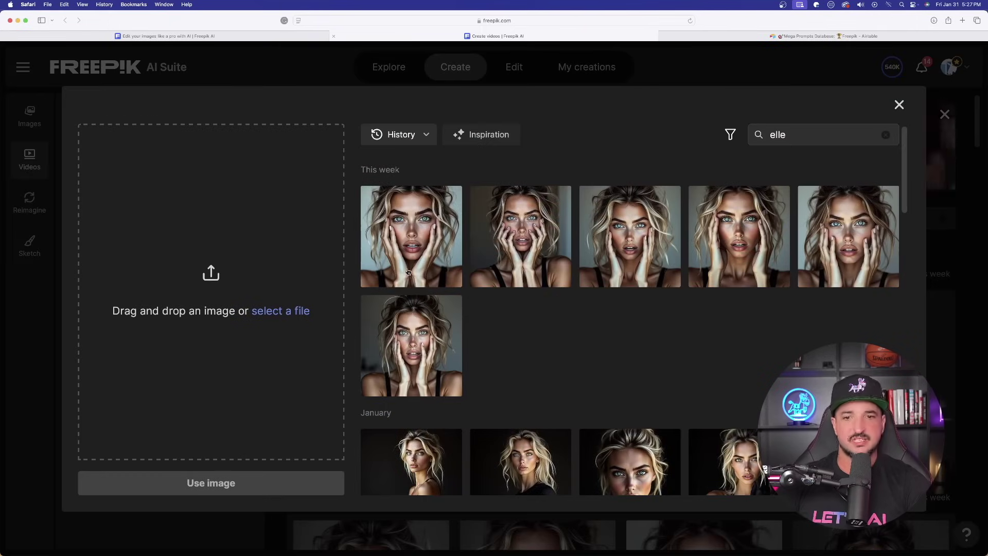
key("BackSpace")
key("BackSpace")
key("BackSpace")
key("BackSpace")
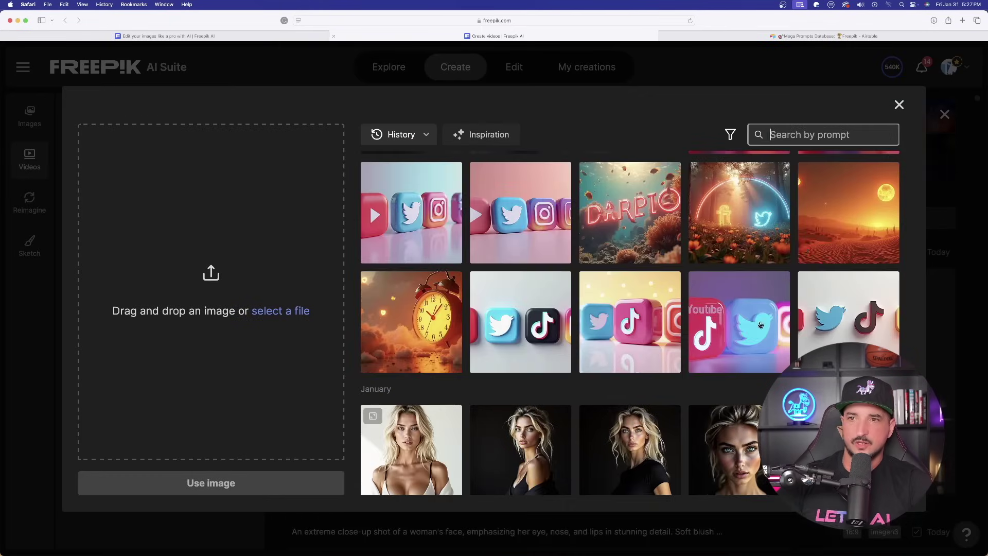
left_click(859, 231)
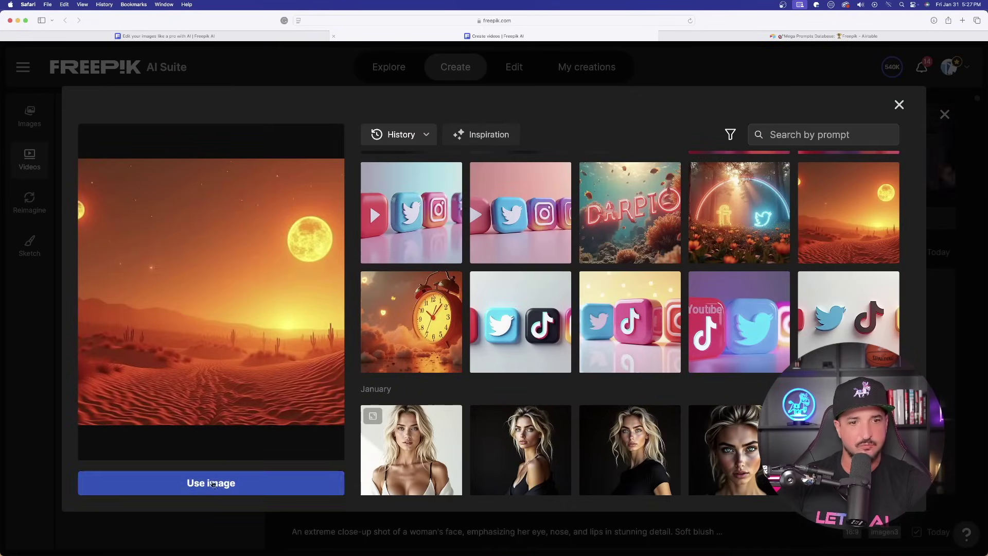
left_click(212, 483)
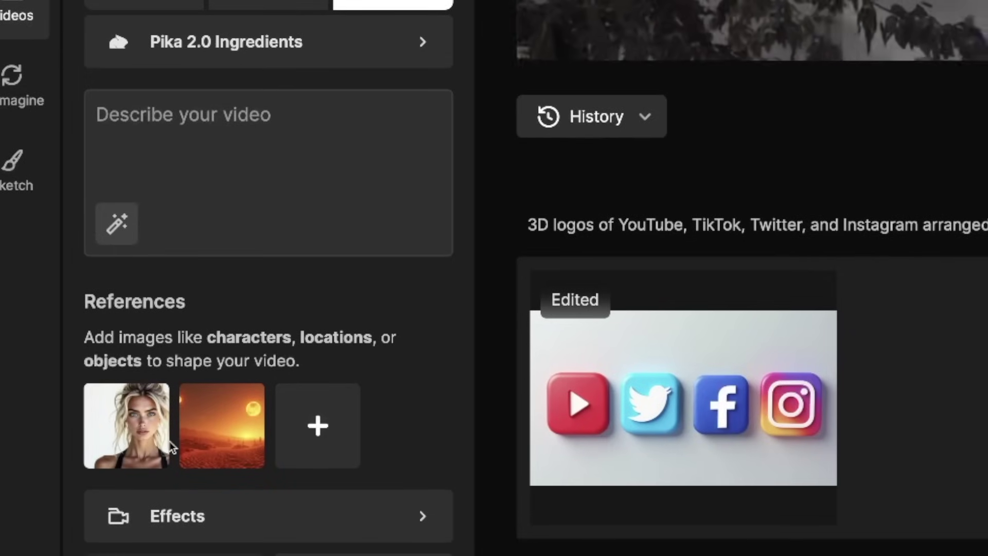
Paste the smiling-woman-walking-toward-camera prompt and enhance it with AI
mouse_move(227, 443)
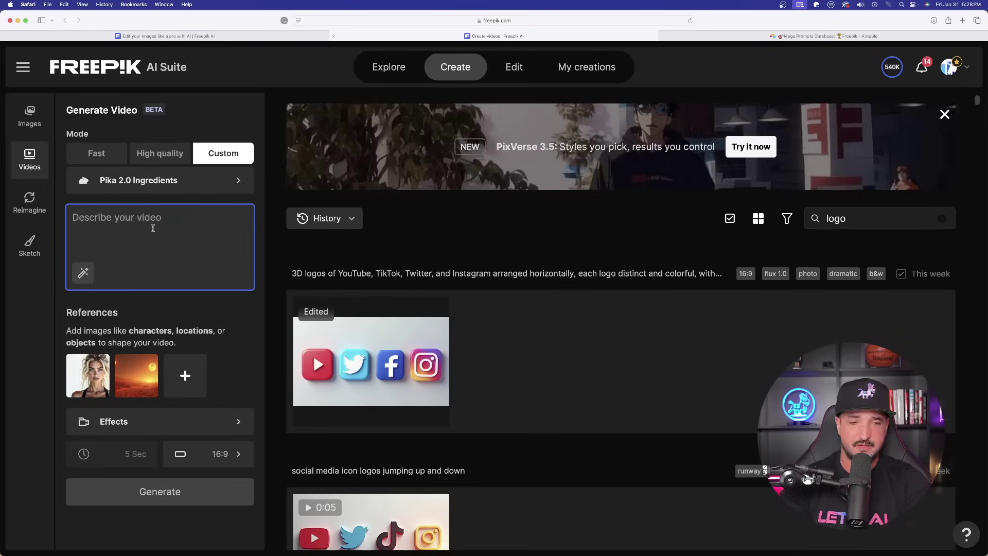
type("woman walking towards the camera, happy, smiling, in a distant and unknown illumiated world")
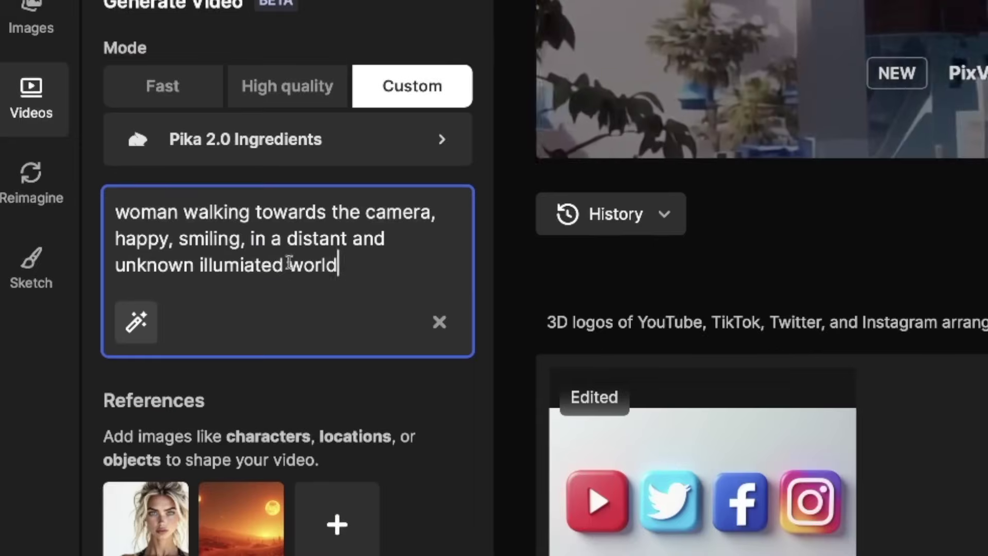
left_click(160, 244)
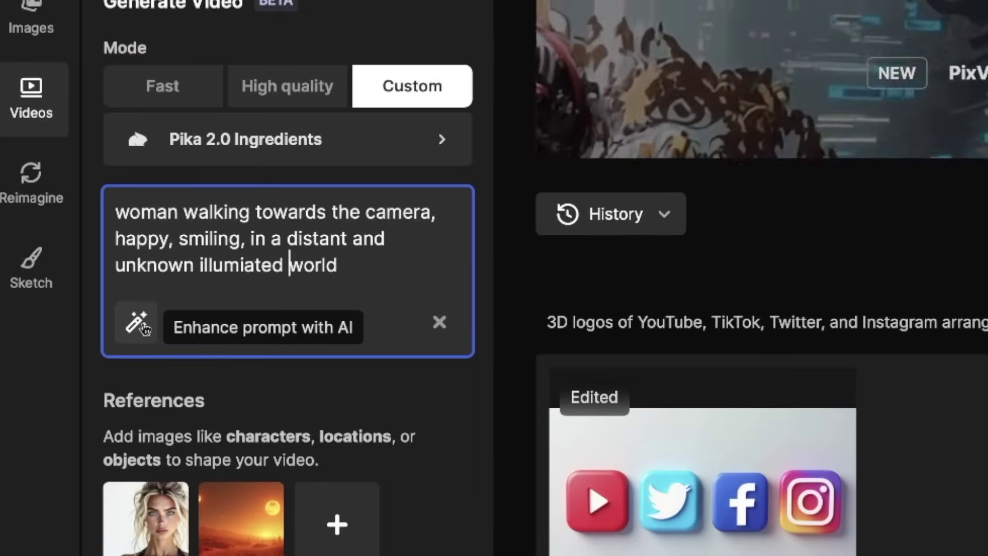
left_click(139, 324)
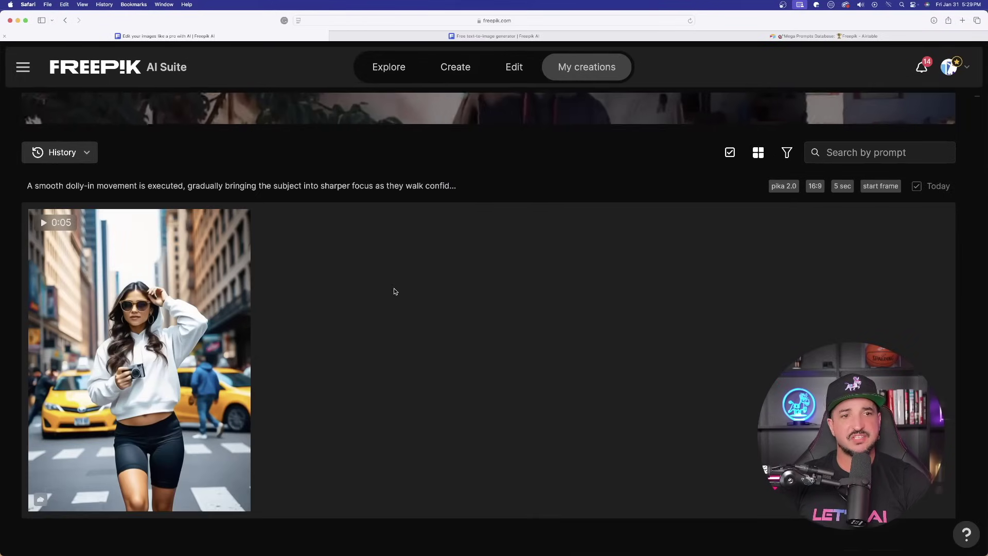
Scroll through My creations to review the finished Pika 2.0 video
scroll(200, 382, "down", 1)
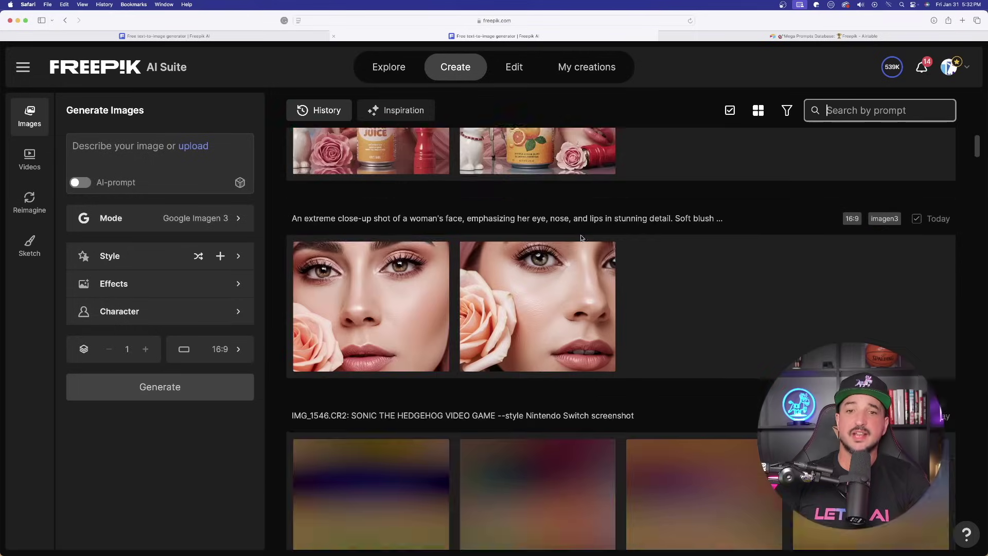
Scroll through the PixVerse 3.5 video settings and open the video style list
scroll(572, 263, "down", 5)
scroll(573, 263, "down", 3)
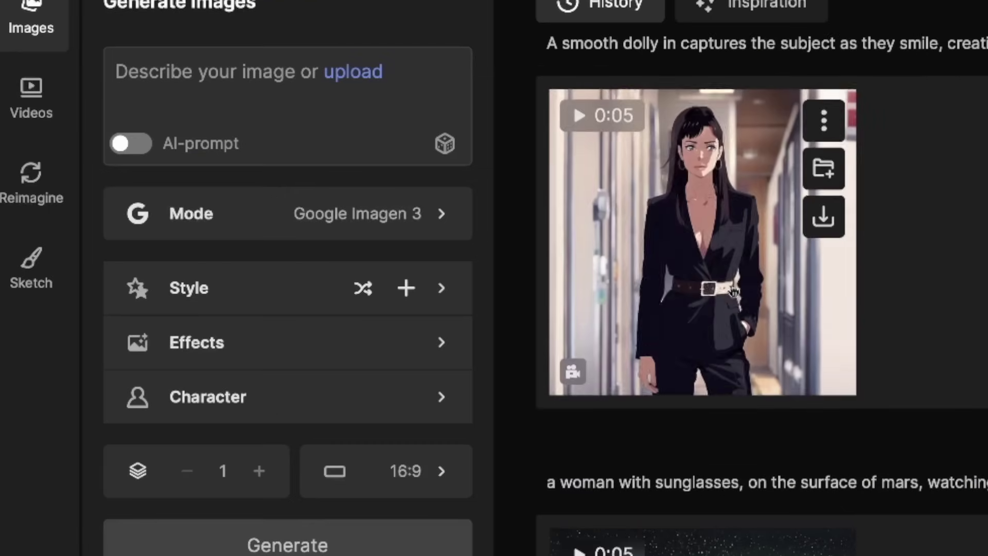
scroll(375, 264, "up", 1)
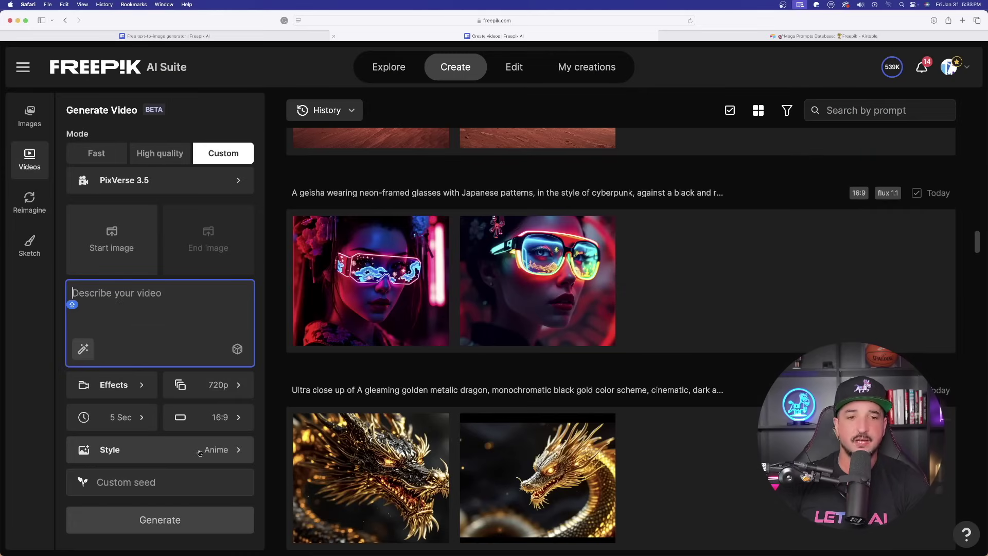
left_click(200, 453)
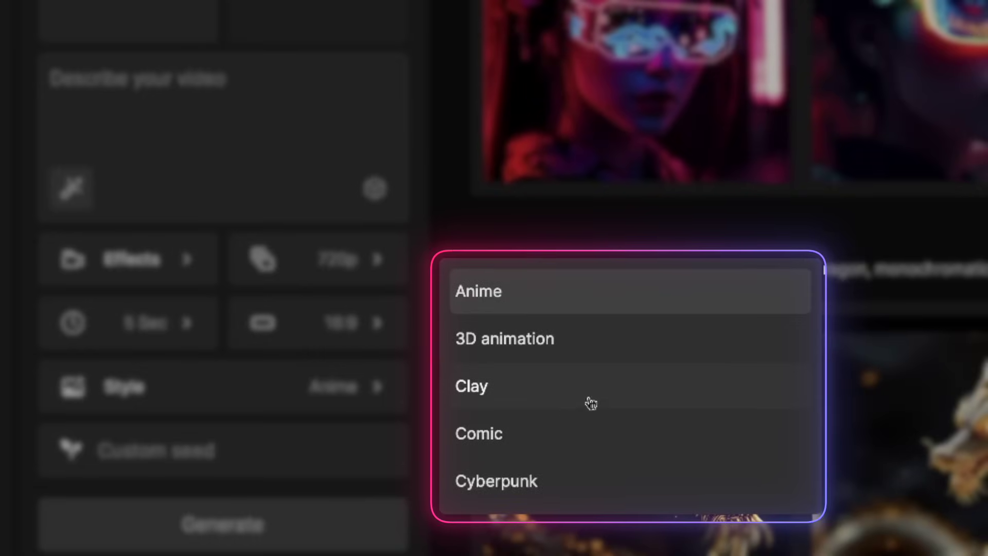
Set the PixVerse 3.5 style to Cyberpunk and browse History for the café woman start image
left_click(541, 481)
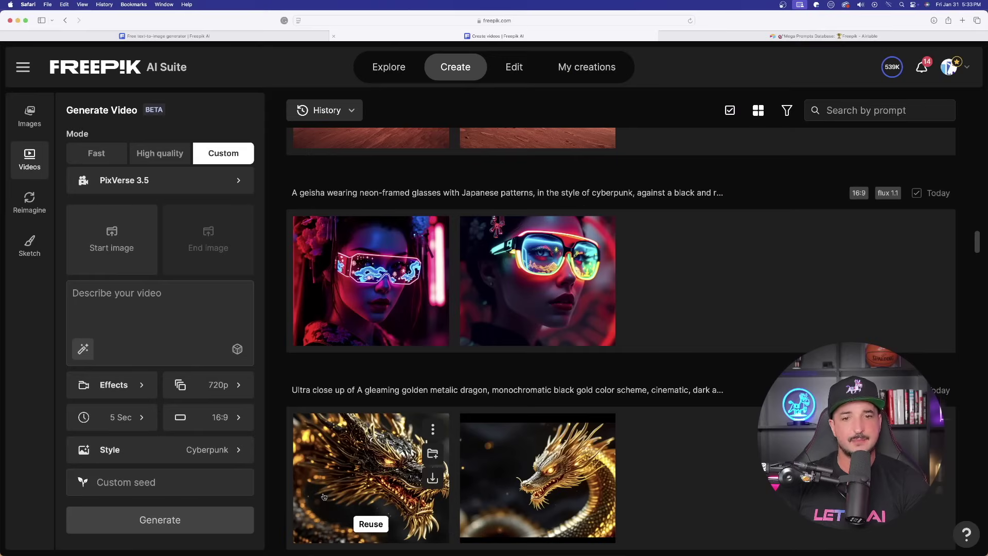
left_click(105, 240)
scroll(617, 334, "down", 15)
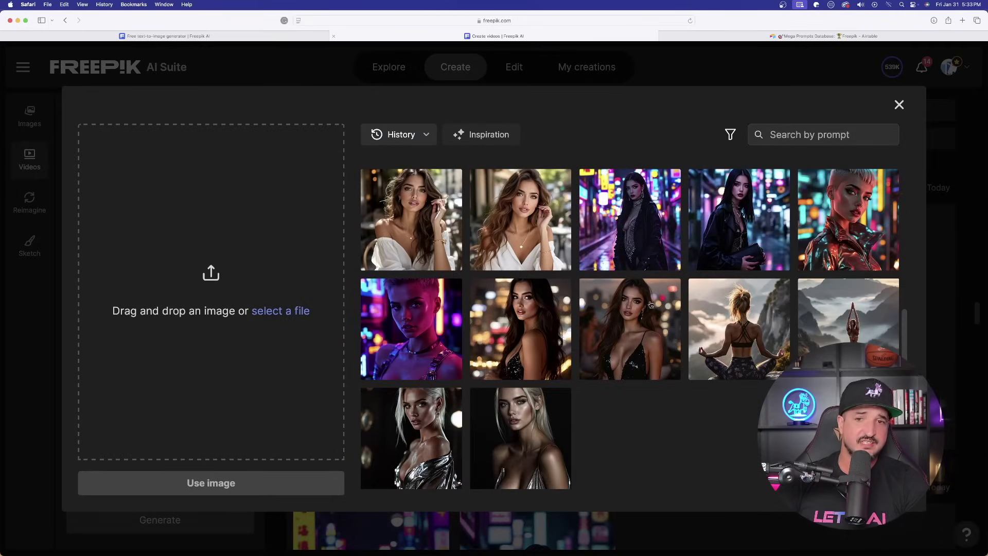
scroll(635, 292, "up", 1)
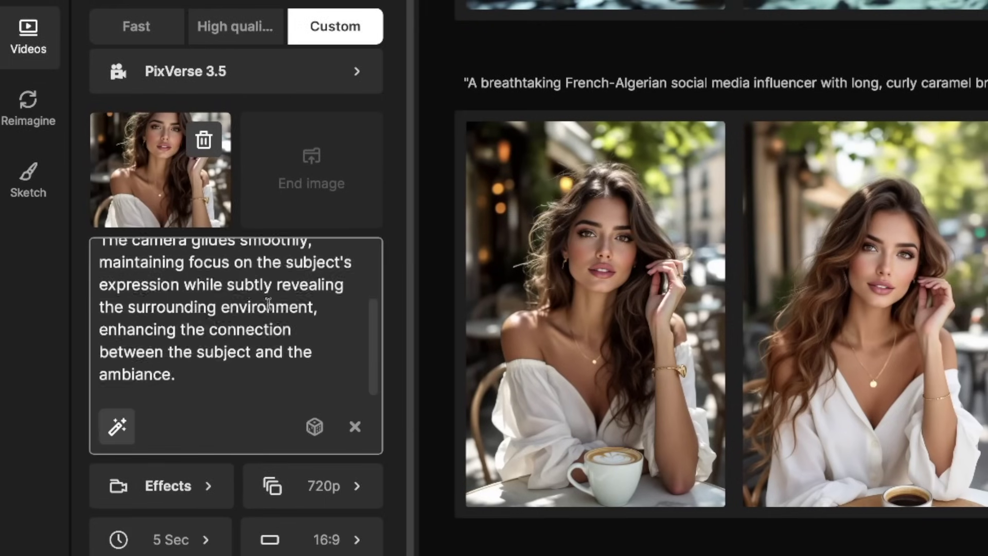
scroll(237, 360, "down", 2)
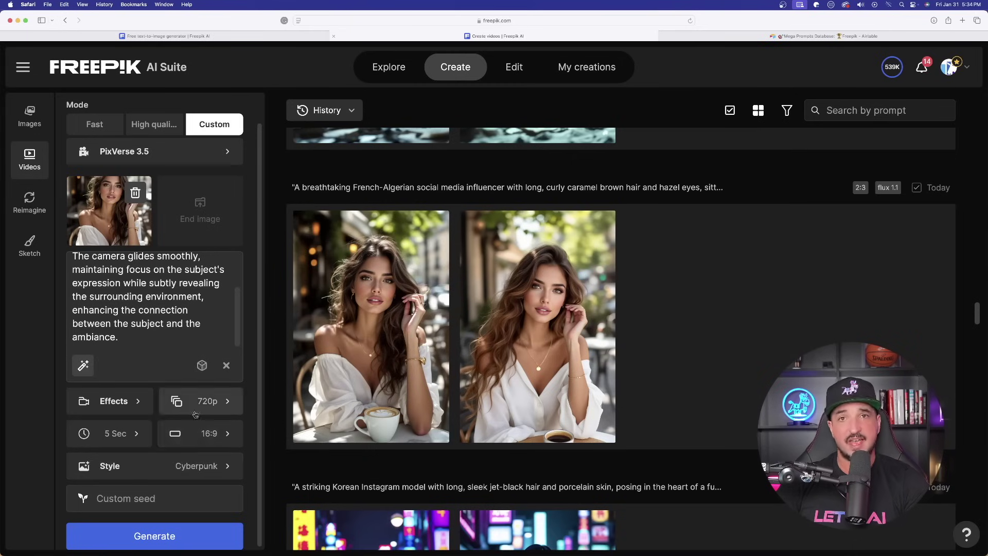
scroll(184, 460, "up", 2)
scroll(184, 460, "down", 2)
scroll(538, 304, "up", 5)
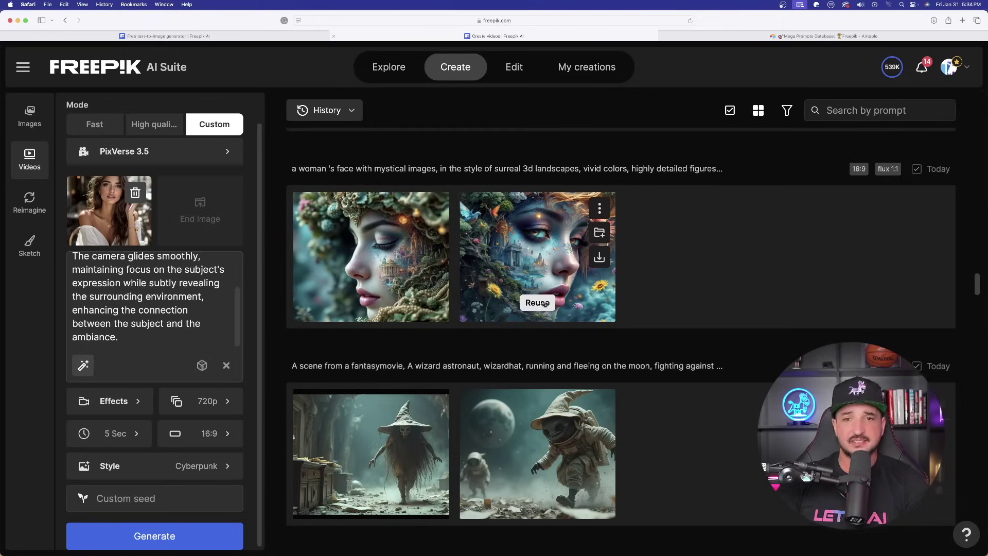
Reuse the mystical face image as the video's start frame in place of the café woman
left_click(535, 303)
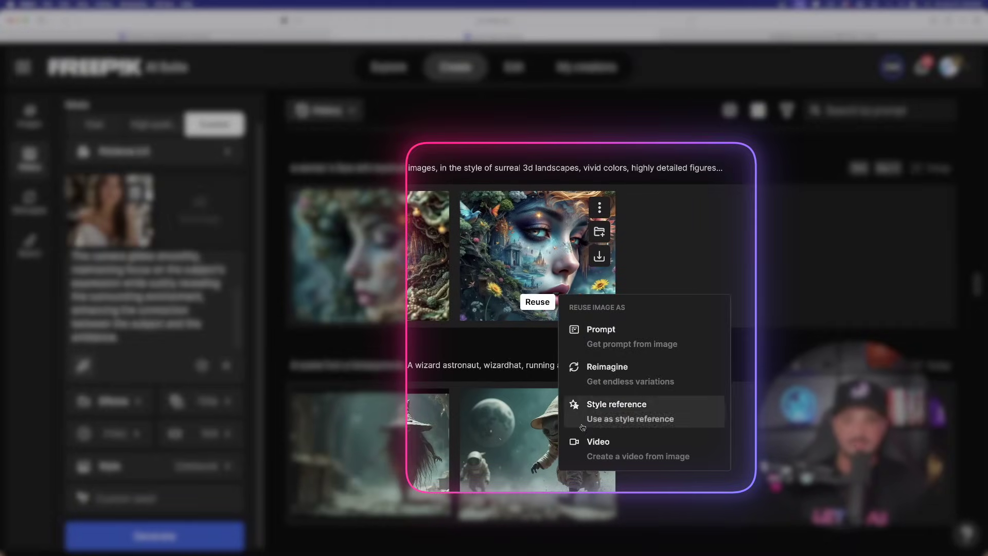
left_click(603, 447)
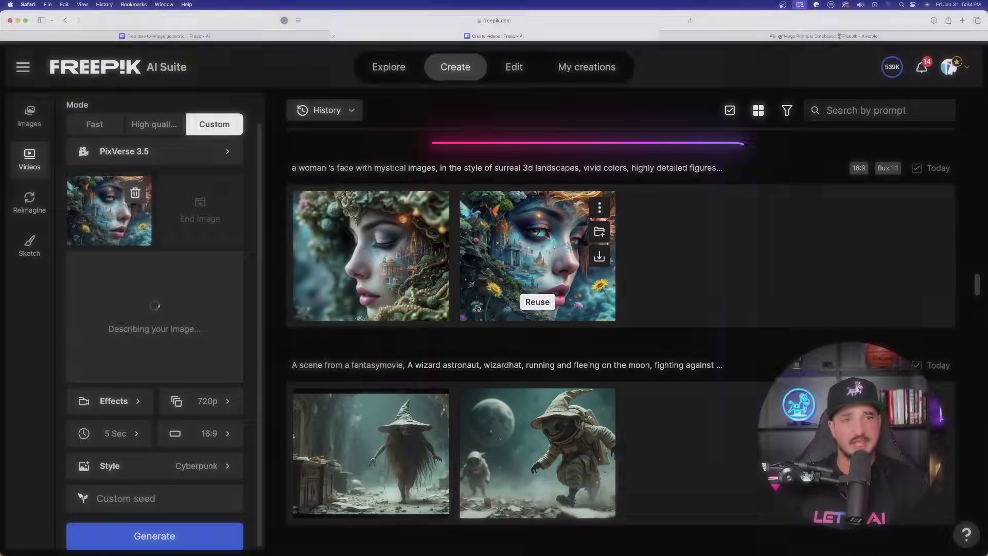
scroll(163, 339, "up", 1)
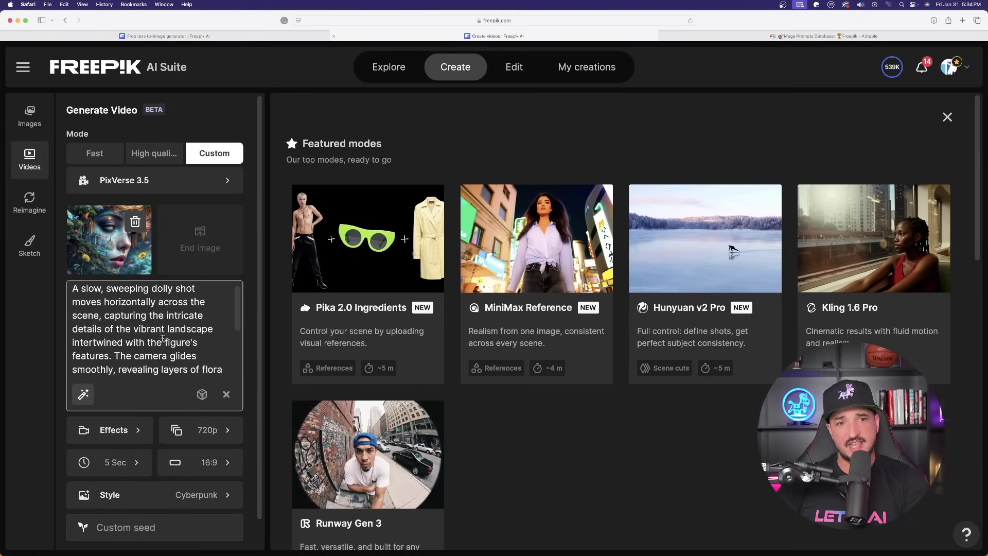
scroll(149, 320, "down", 6)
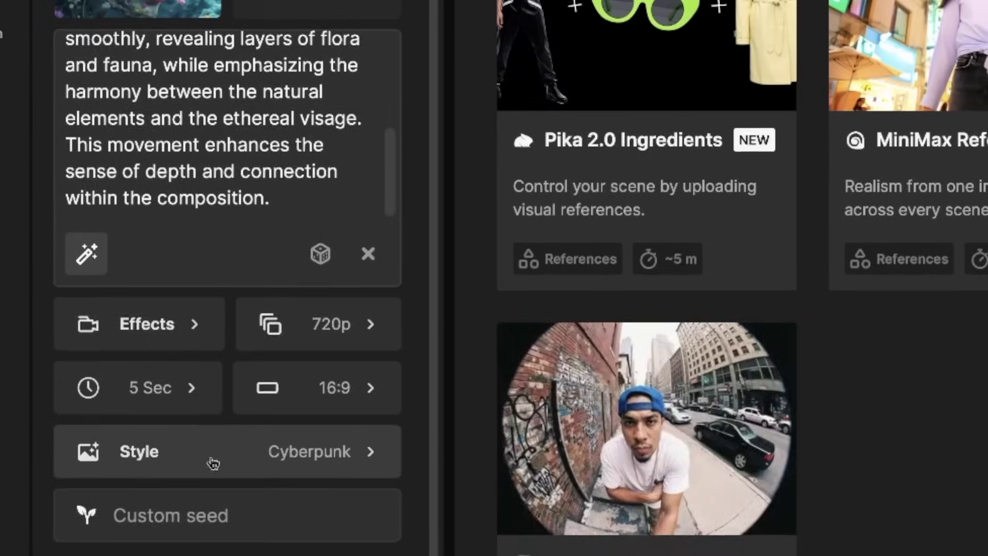
left_click(213, 463)
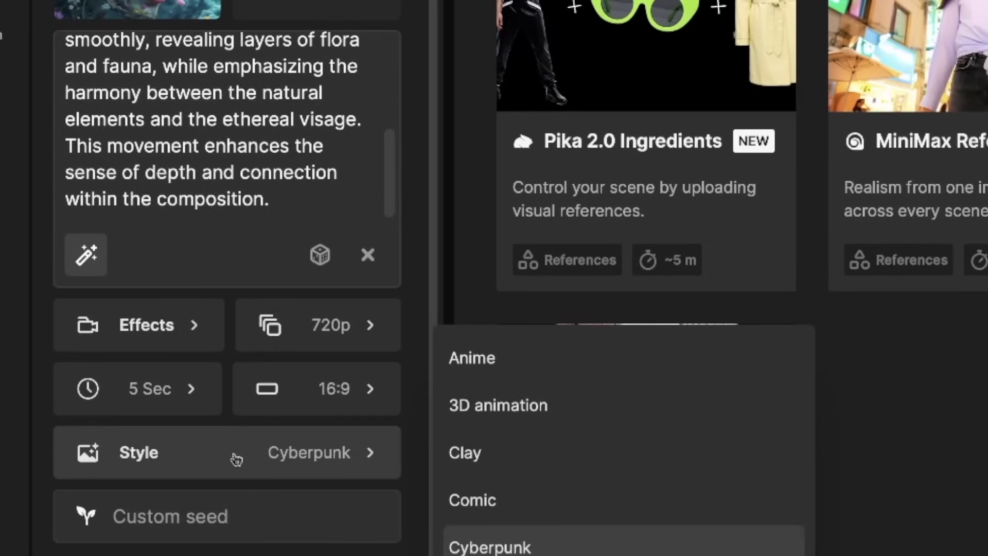
Switch the style to 3D Animation and reuse the astronaut image as the video start
left_click(546, 411)
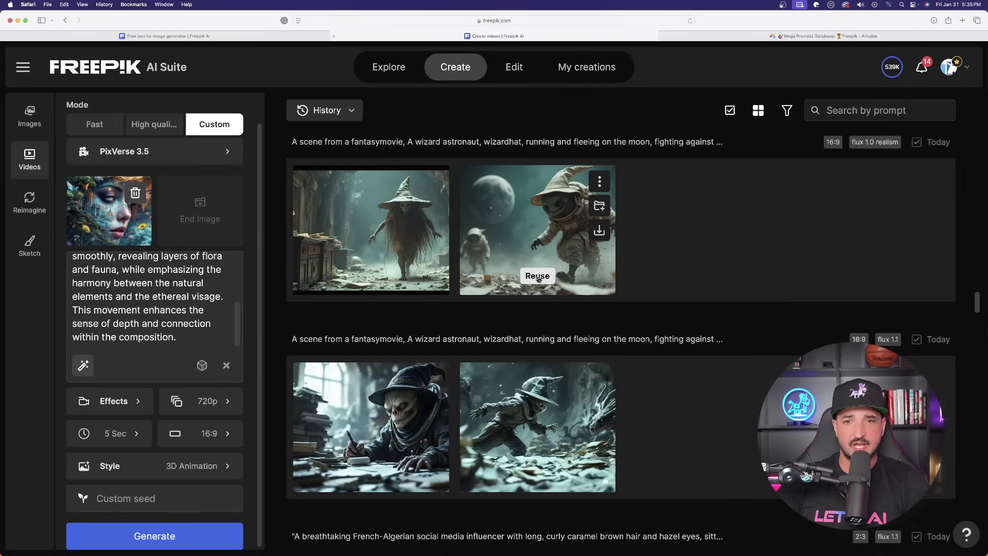
left_click(538, 277)
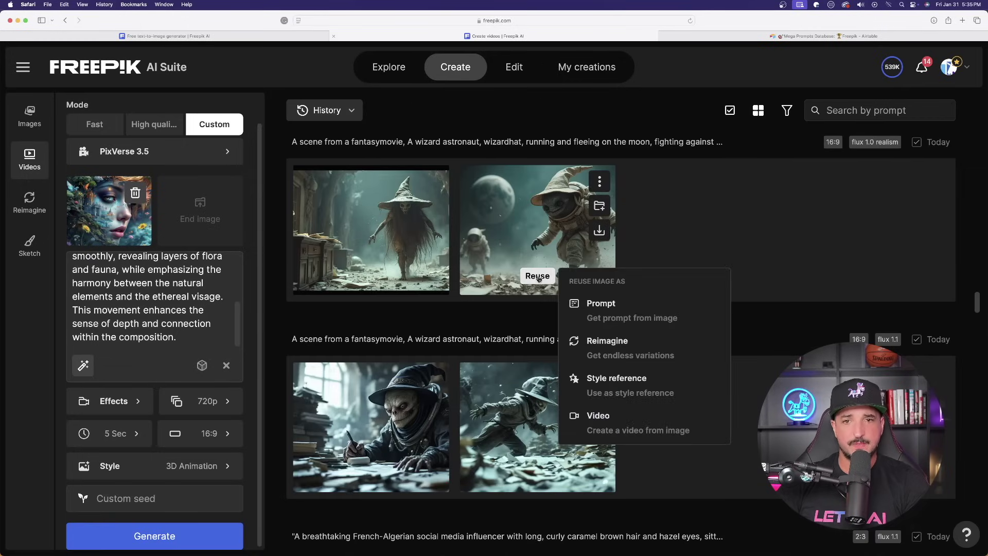
left_click(617, 418)
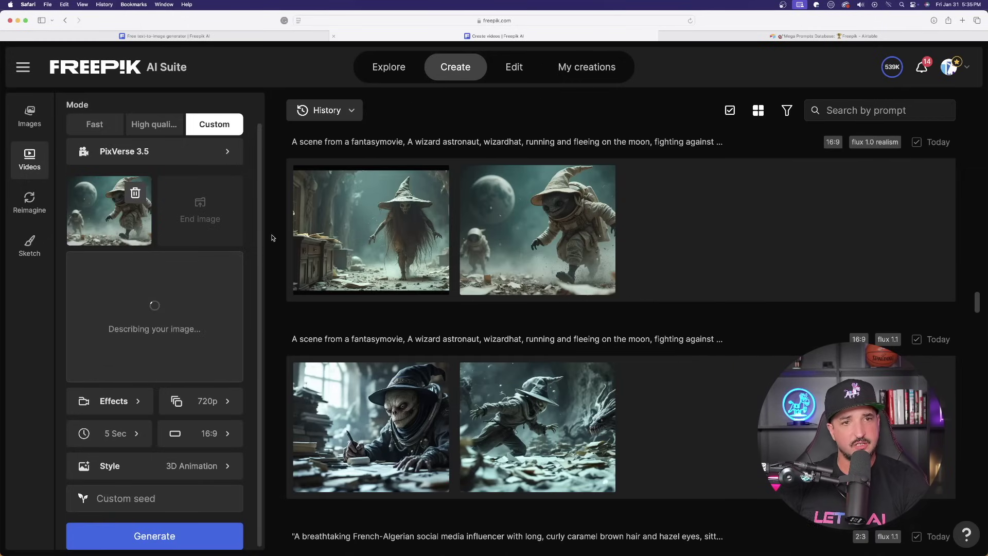
Change the video model to Luma Ray2 and delete the existing prompt text
left_click(155, 151)
scroll(652, 402, "down", 5)
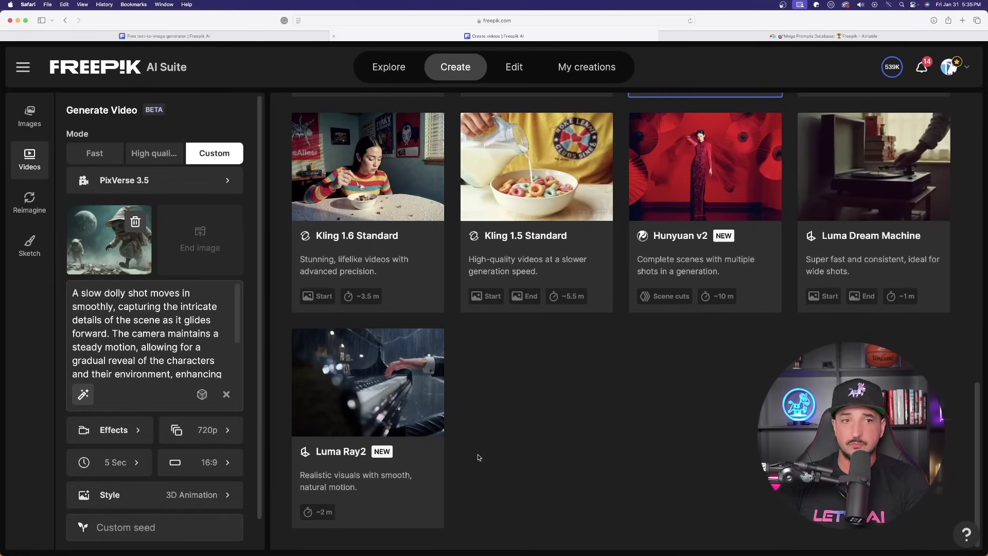
left_click(183, 449)
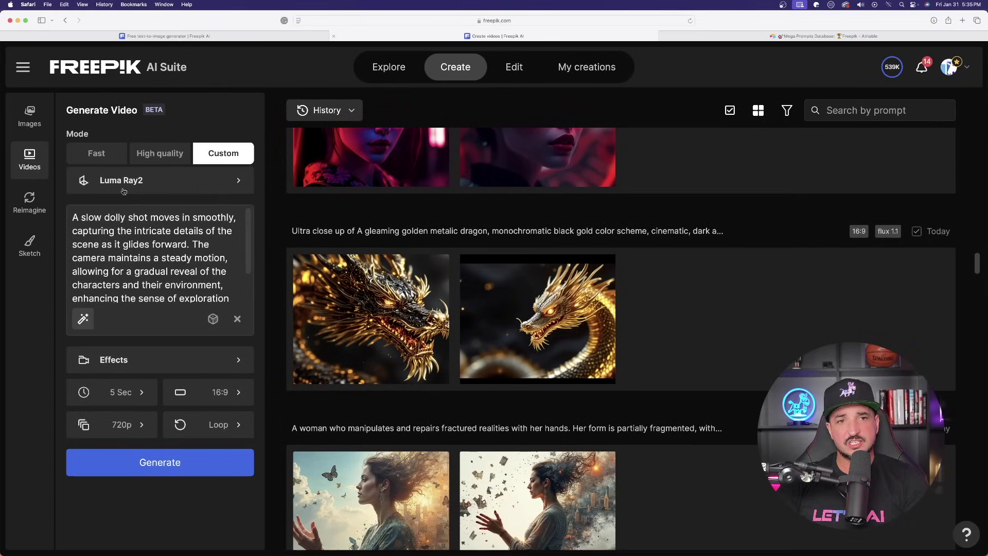
triple_click(123, 256)
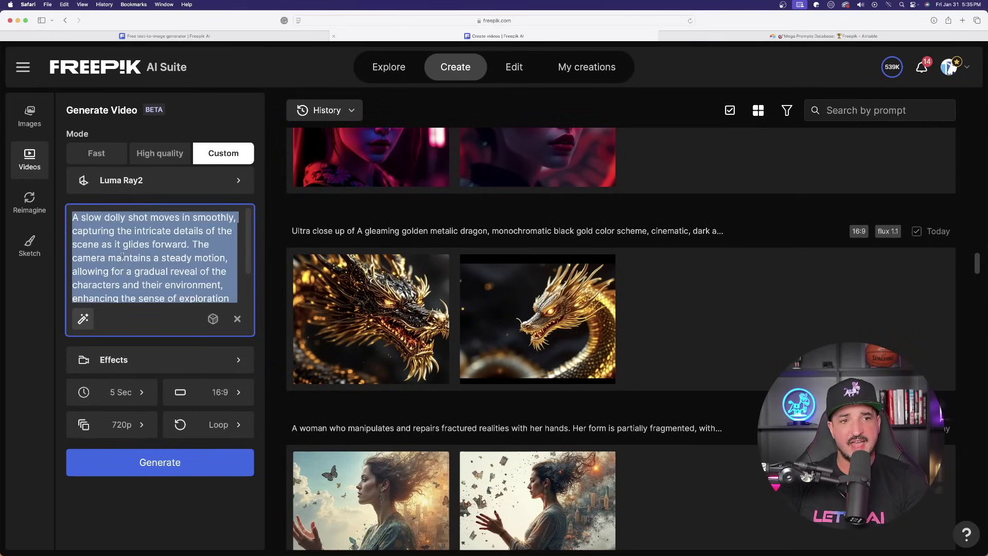
key("BackSpace")
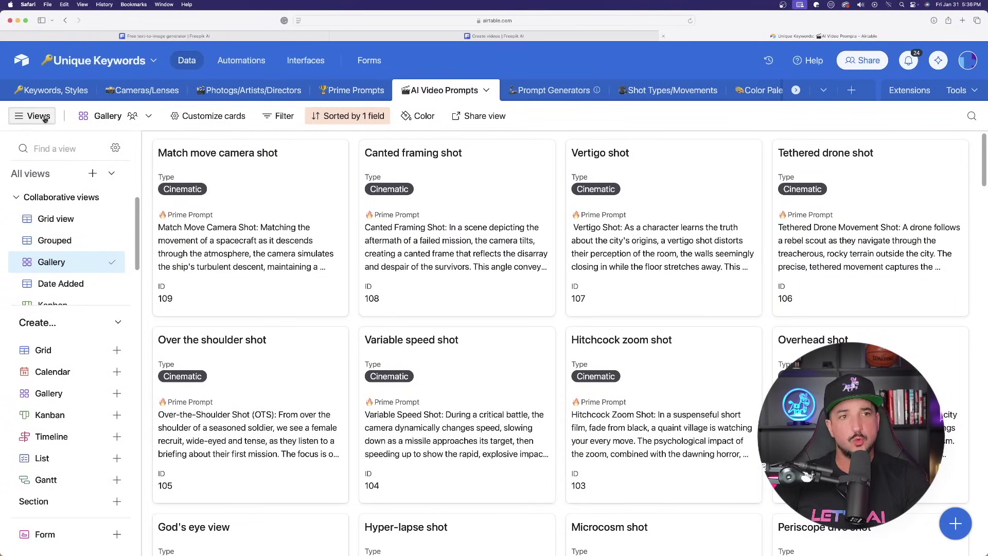
Browse the Airtable base's Keywords, Cameras/Lenses, Artists and Prime Prompts tables, ending on AI Video Prompts
left_click(39, 115)
scroll(515, 216, "down", 5)
scroll(508, 225, "up", 5)
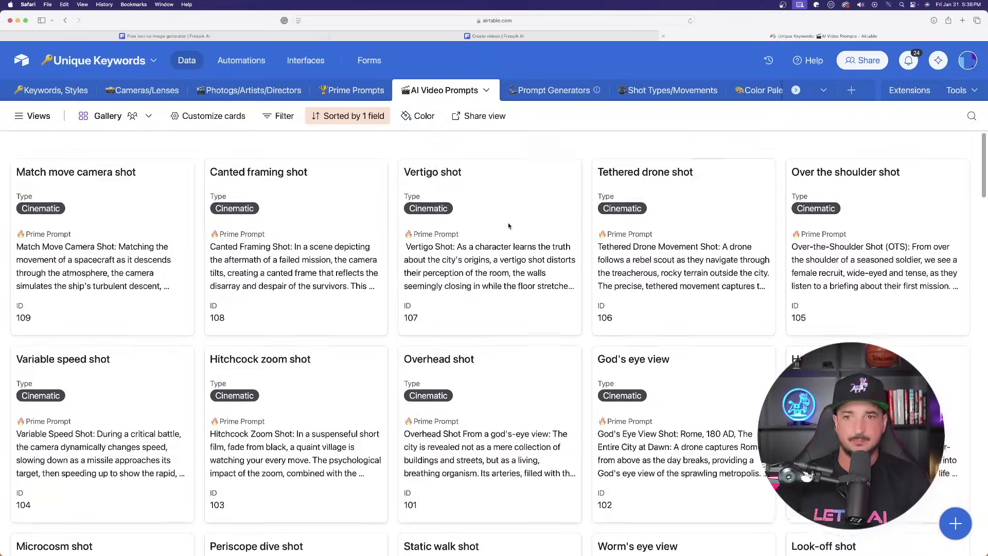
scroll(540, 226, "down", 1)
left_click(42, 92)
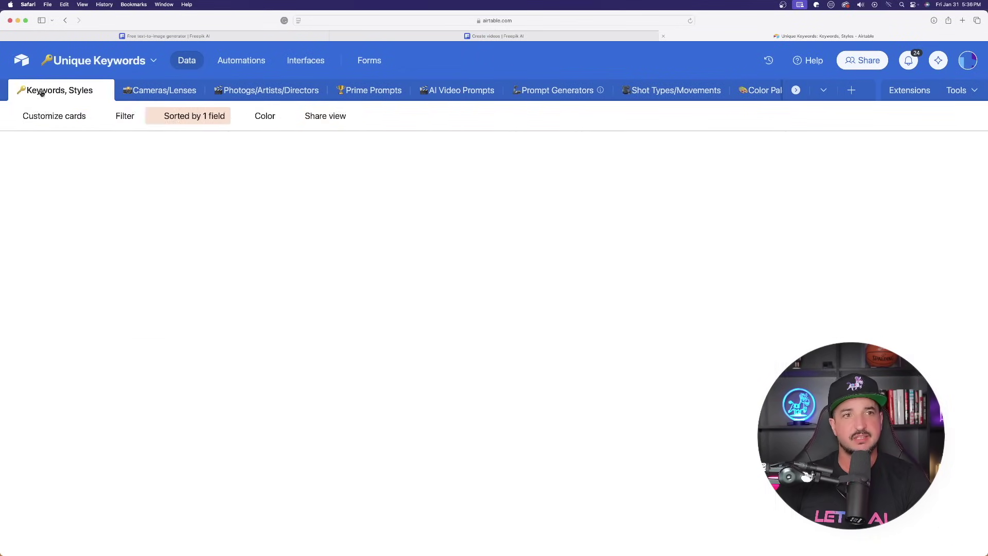
scroll(384, 242, "down", 3)
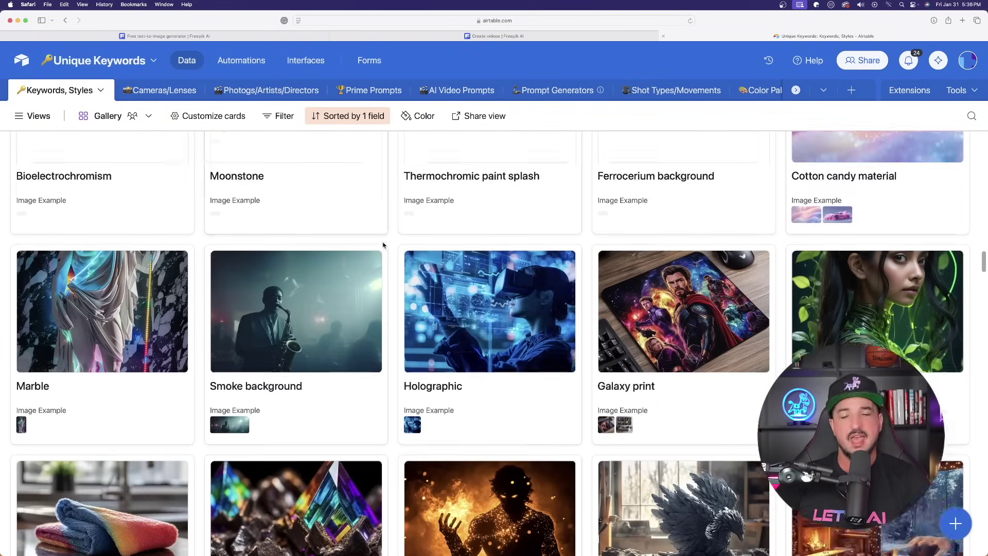
left_click(158, 95)
left_click(254, 91)
left_click(374, 92)
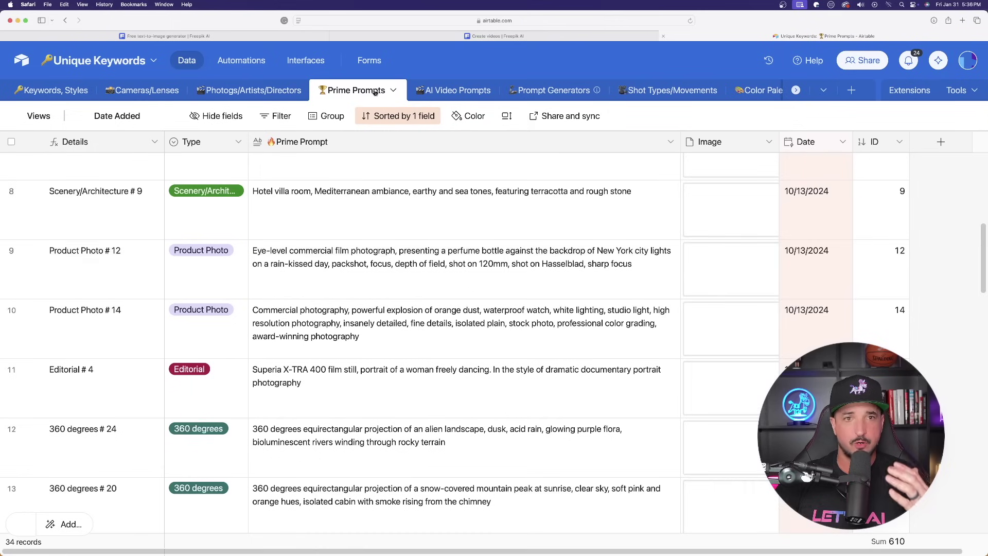
left_click(446, 92)
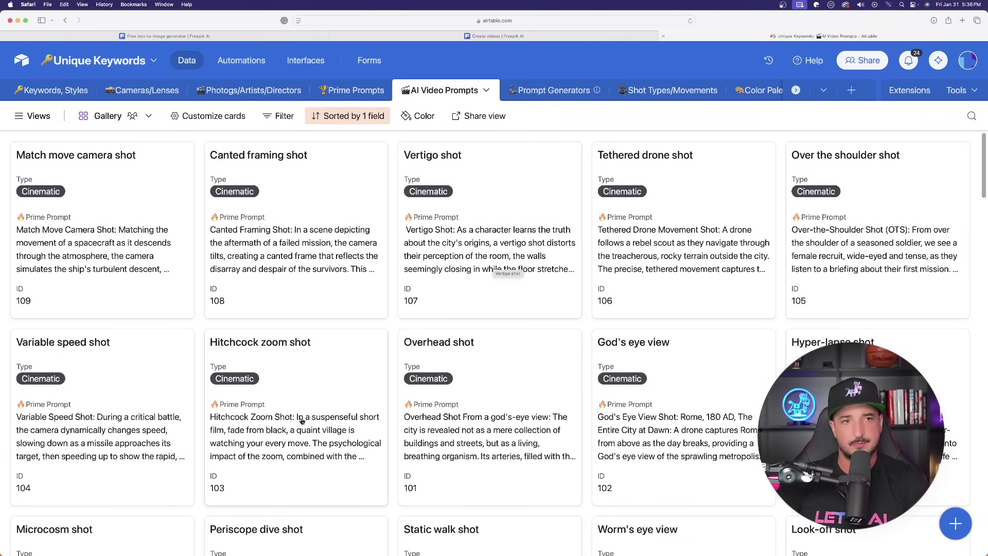
Copy the Future city walk record's Prime Prompt and paste it into Freepik's Luma Ray2 prompt
scroll(301, 421, "down", 1)
scroll(363, 392, "down", 5)
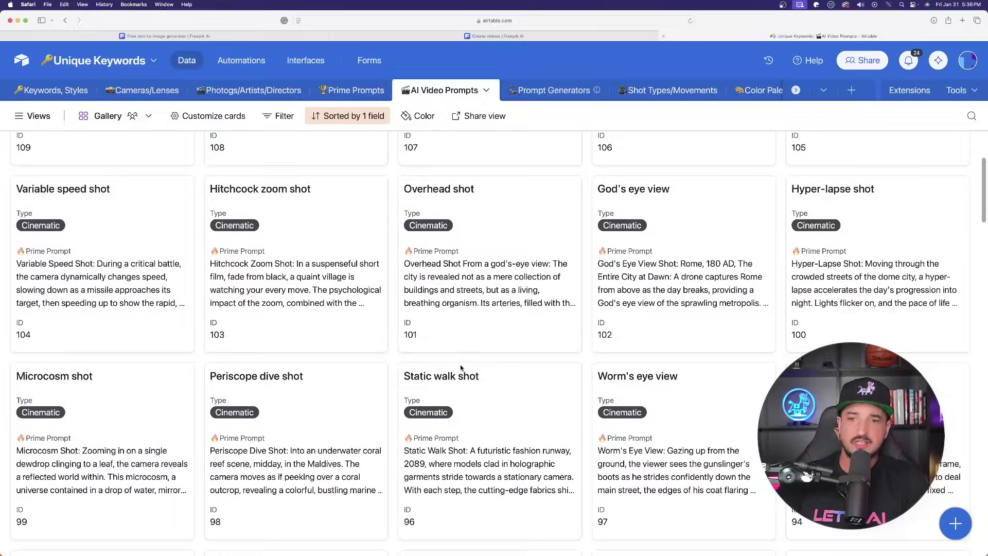
scroll(400, 307, "down", 6)
left_click(346, 308)
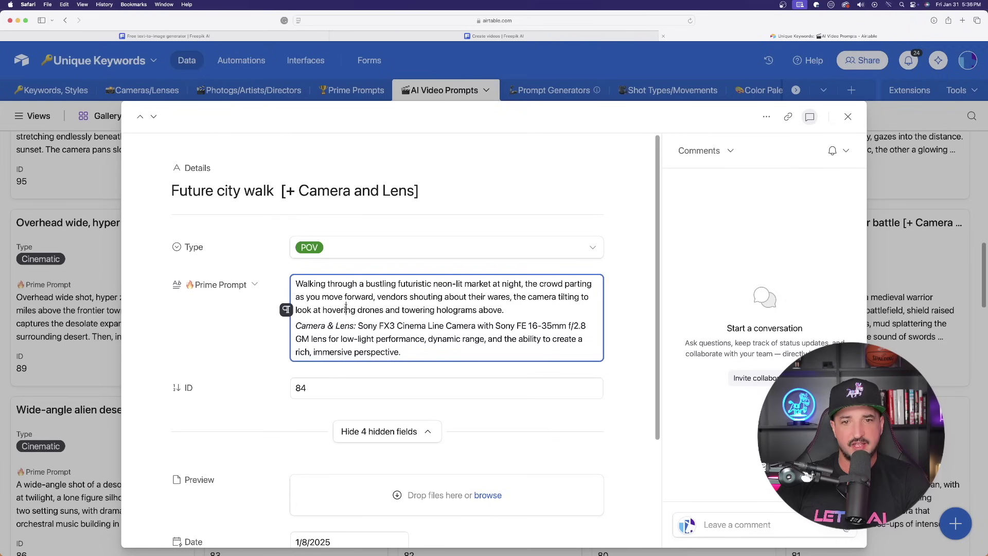
key("super+a")
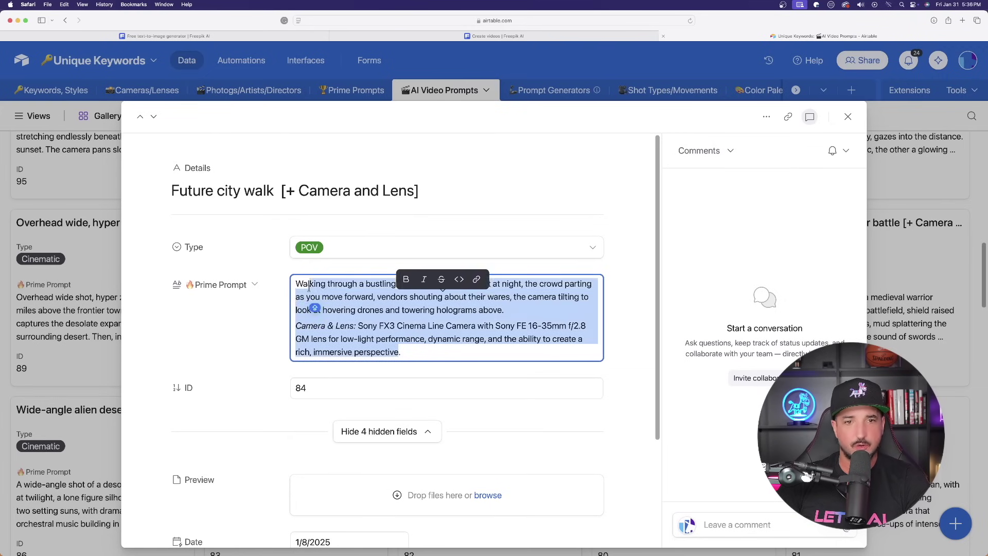
key("super+c")
key("ctrl+shift+Tab")
key("super+v")
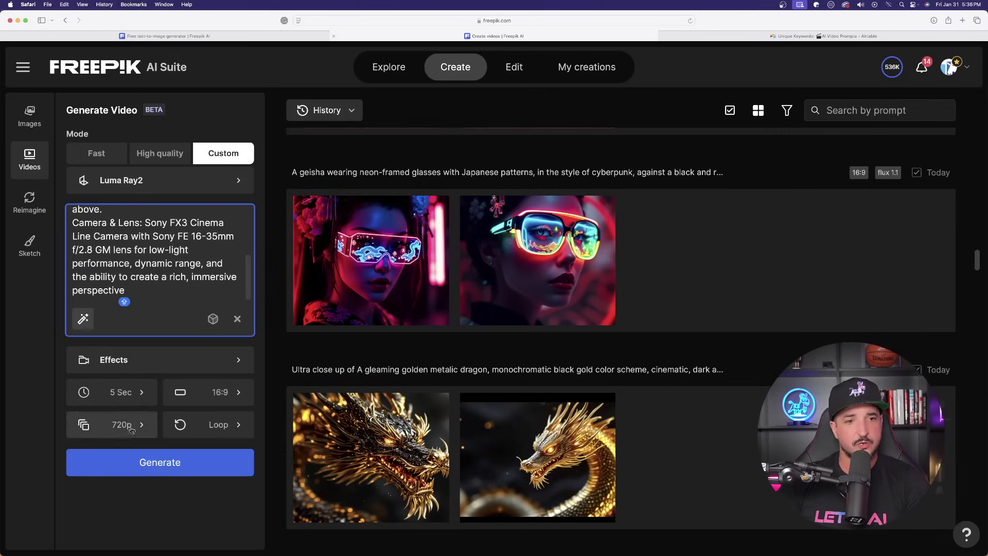
Set the Luma Ray2 video duration to 9 sec and keep the resolution at 720p
left_click(123, 392)
left_click(187, 403)
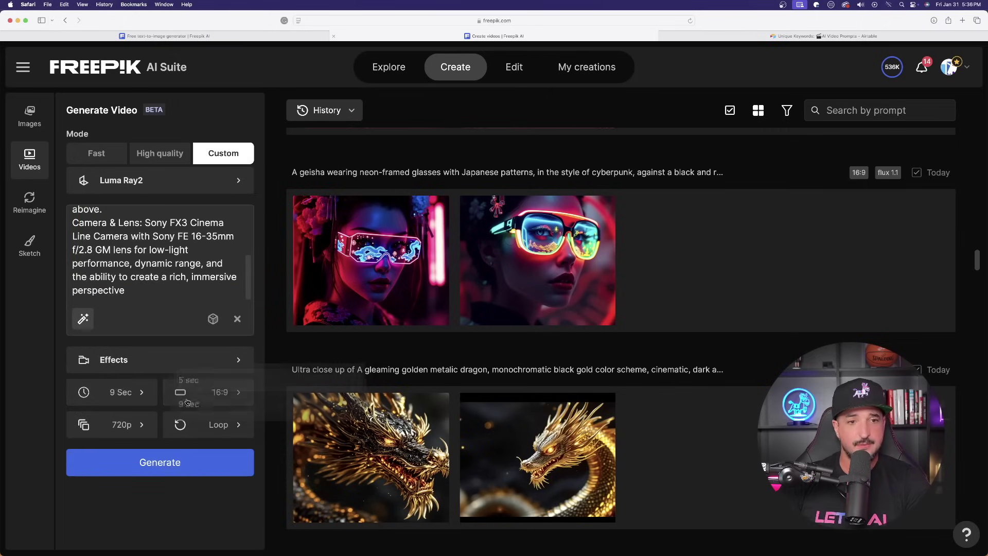
left_click(123, 393)
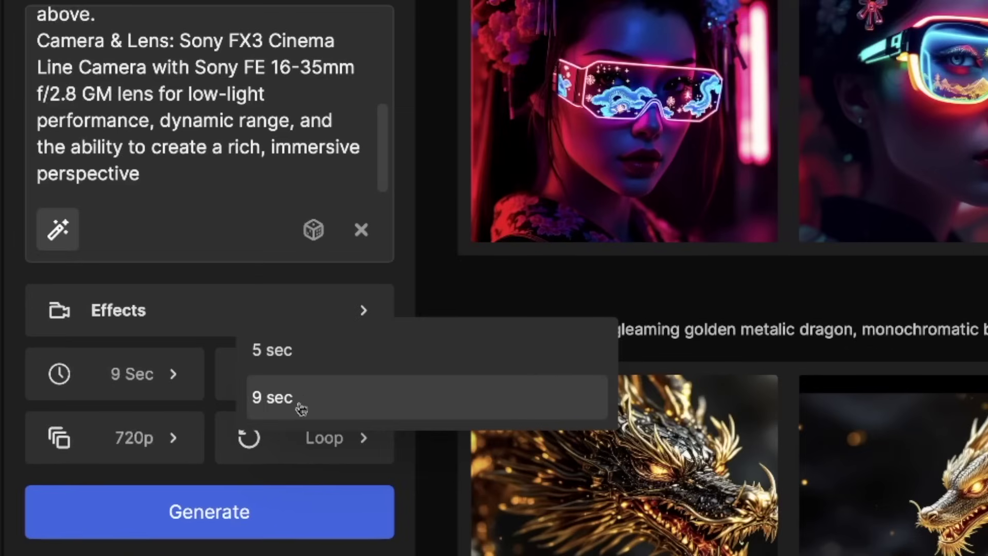
left_click(206, 409)
left_click(137, 423)
left_click(263, 460)
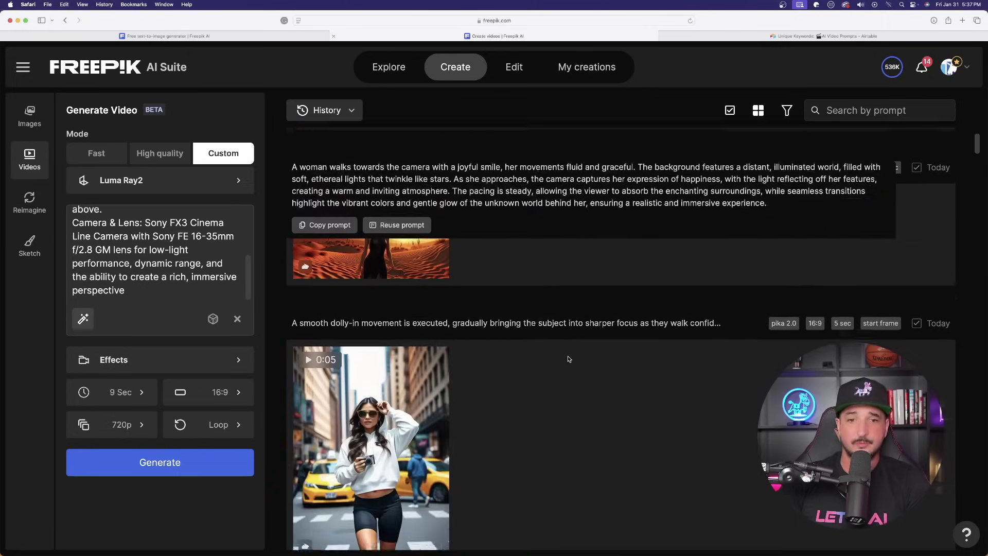
scroll(576, 355, "down", 3)
scroll(587, 371, "up", 5)
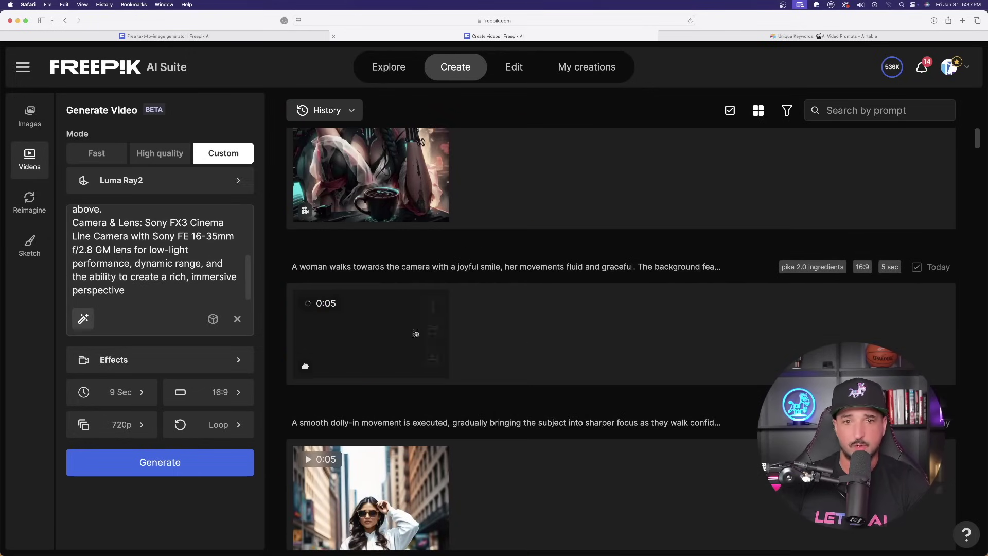
left_click(370, 334)
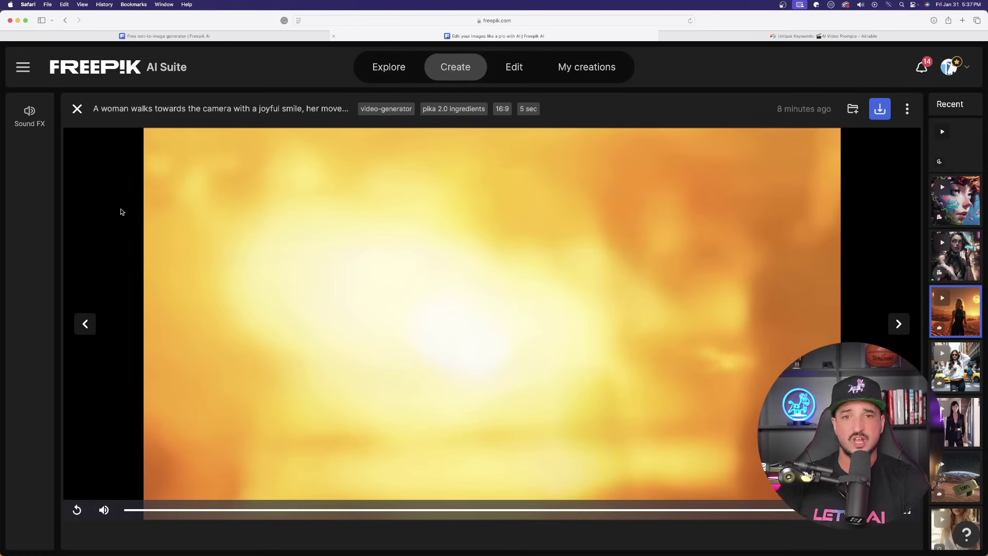
left_click(78, 512)
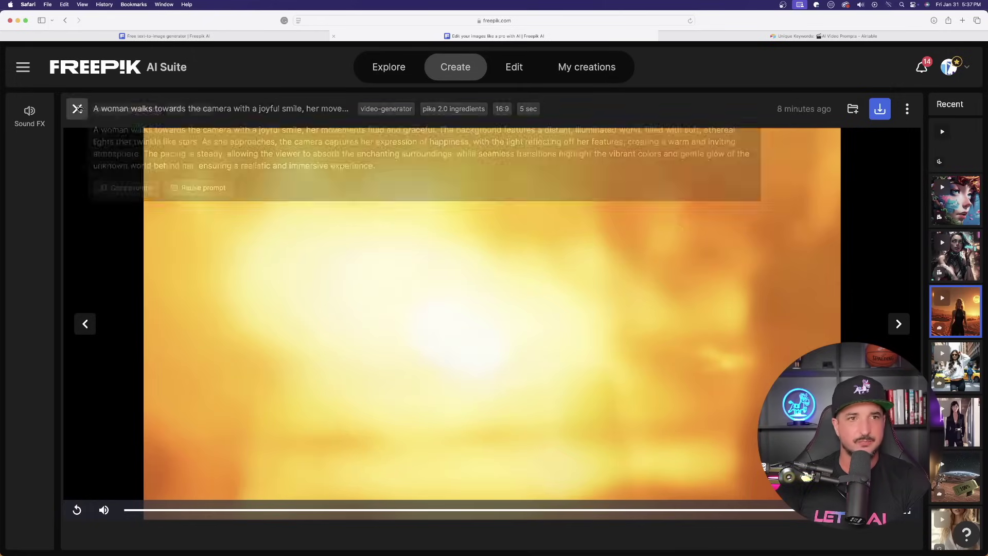
left_click(78, 109)
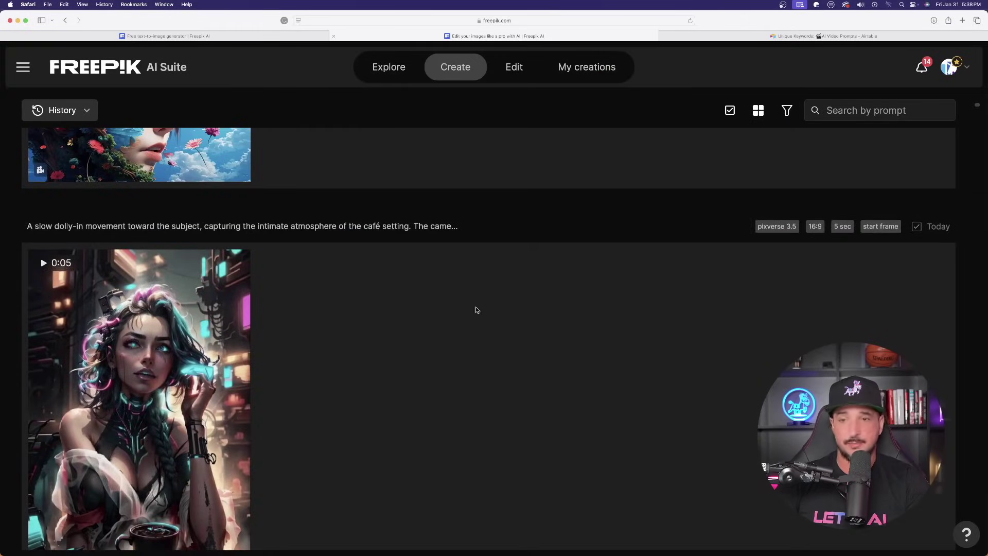
Replay the PixVerse 3.5 café video full screen, then close it and scroll the History list
scroll(477, 310, "down", 1)
left_click(244, 228)
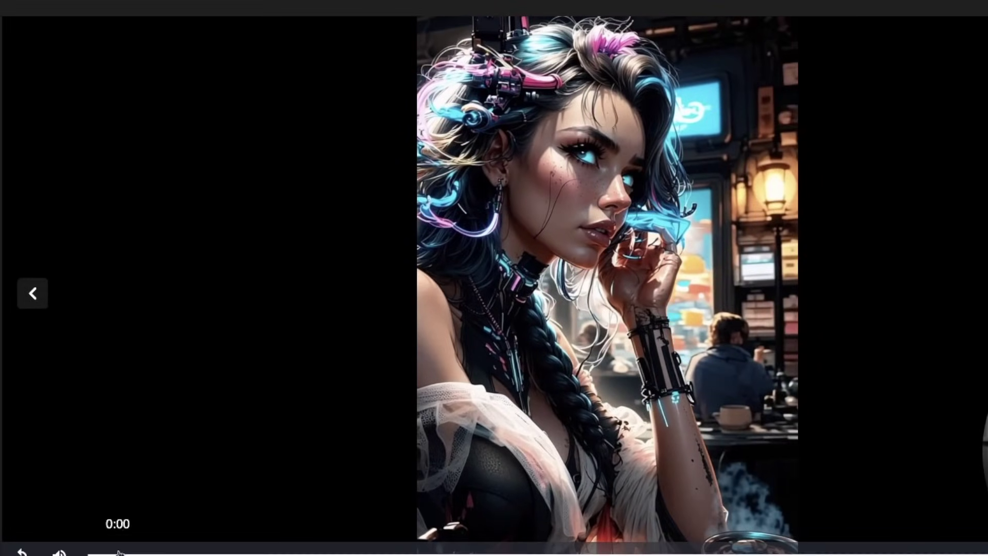
left_click(417, 242)
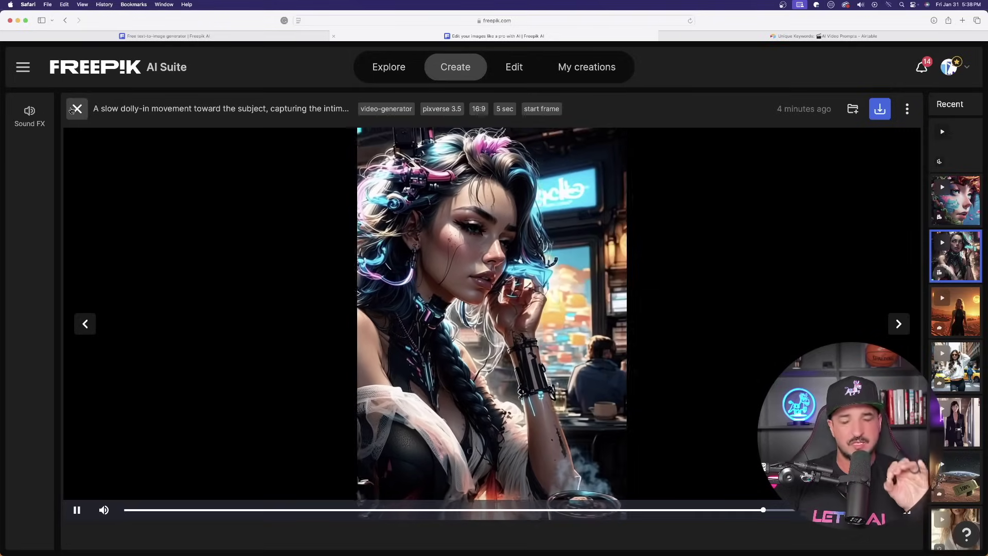
left_click(76, 109)
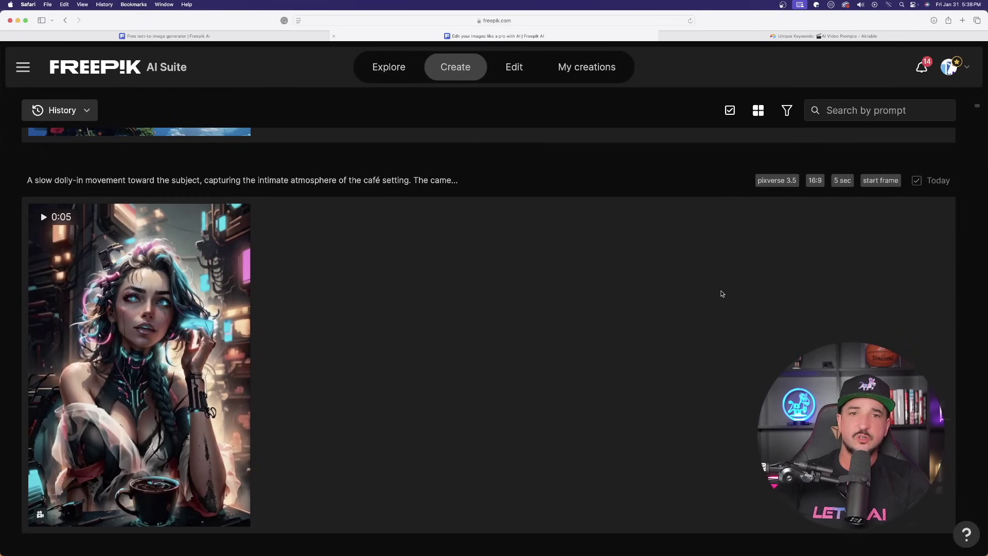
scroll(624, 322, "down", 2)
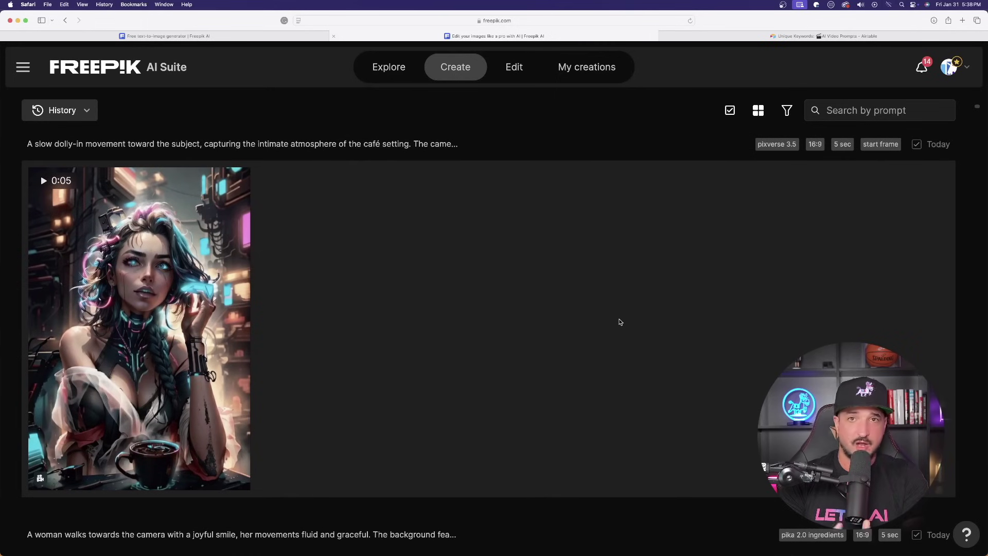
mouse_move(194, 314)
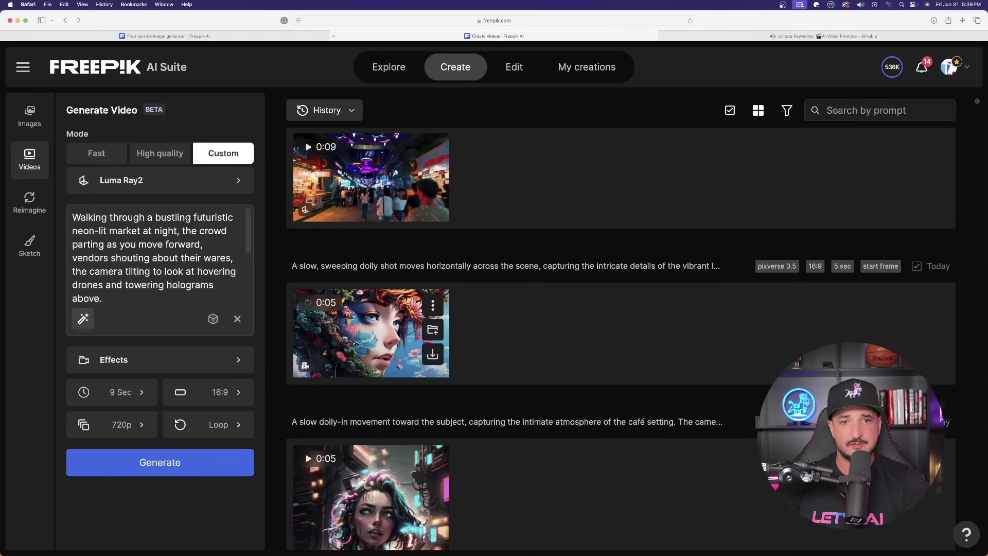
left_click(368, 341)
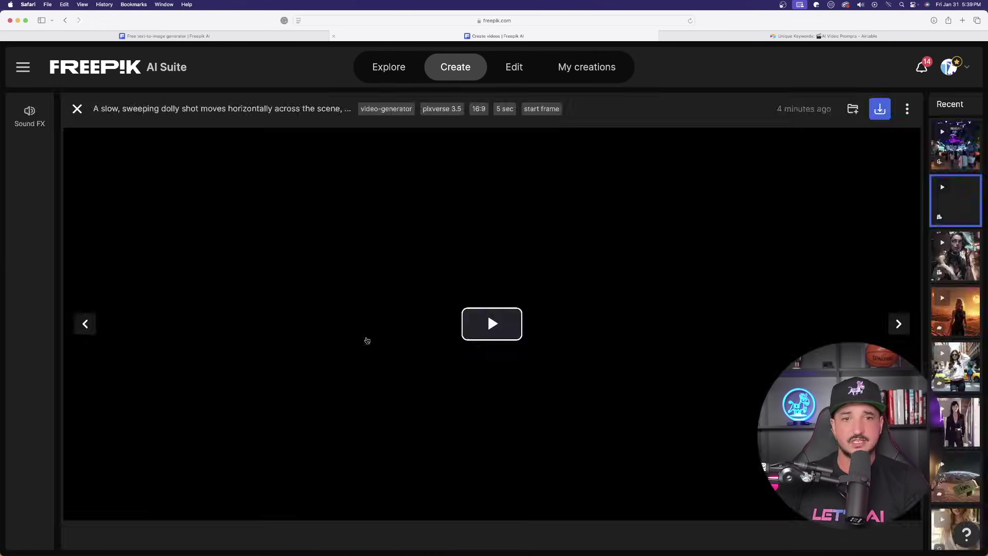
left_click(489, 323)
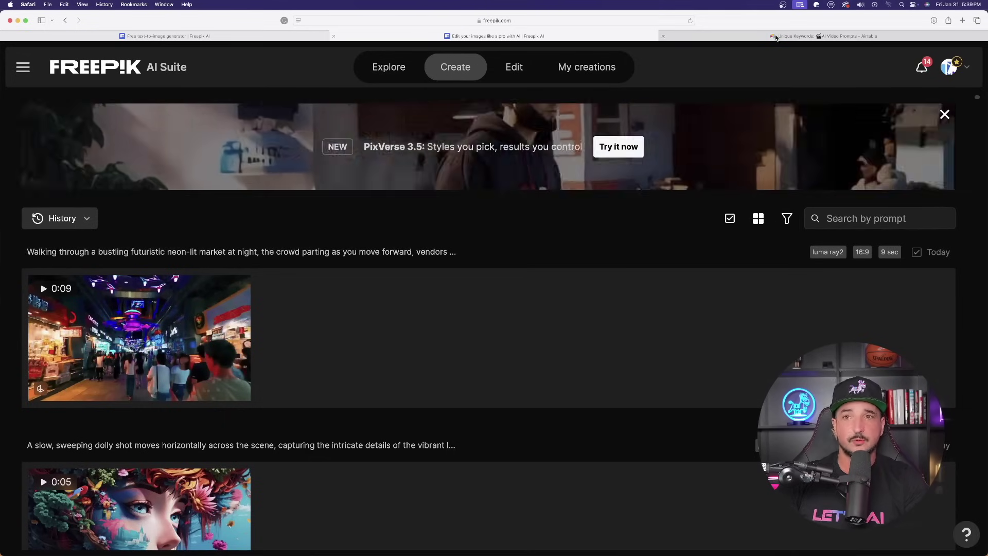
Check the Airtable prompt record, then open and play the 9-second Luma Ray2 market video
left_click(823, 36)
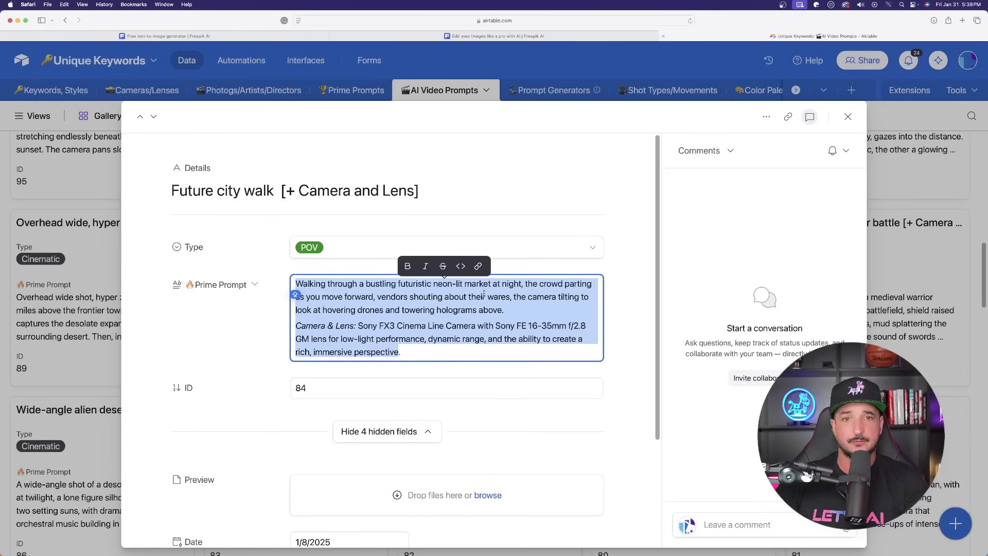
left_click(486, 37)
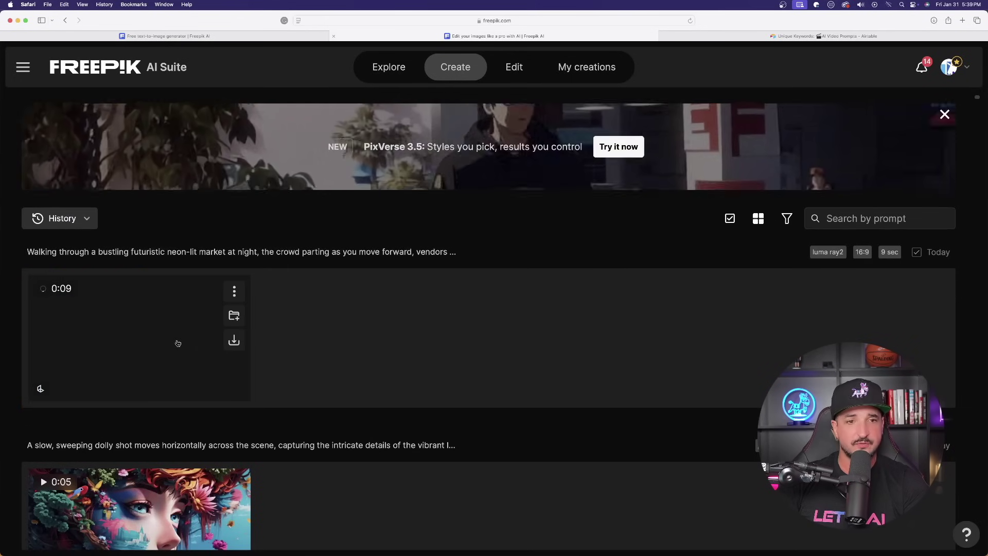
left_click(177, 343)
left_click(483, 326)
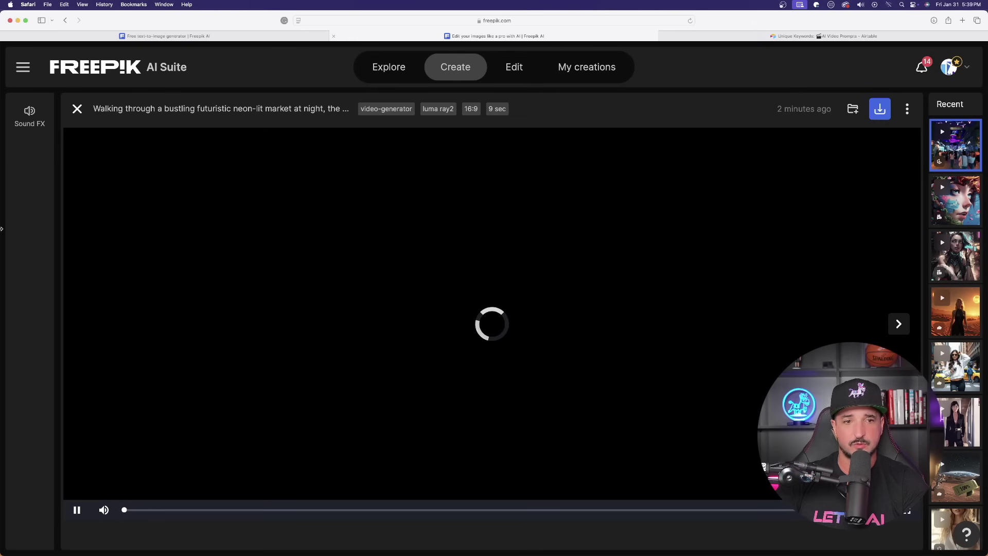